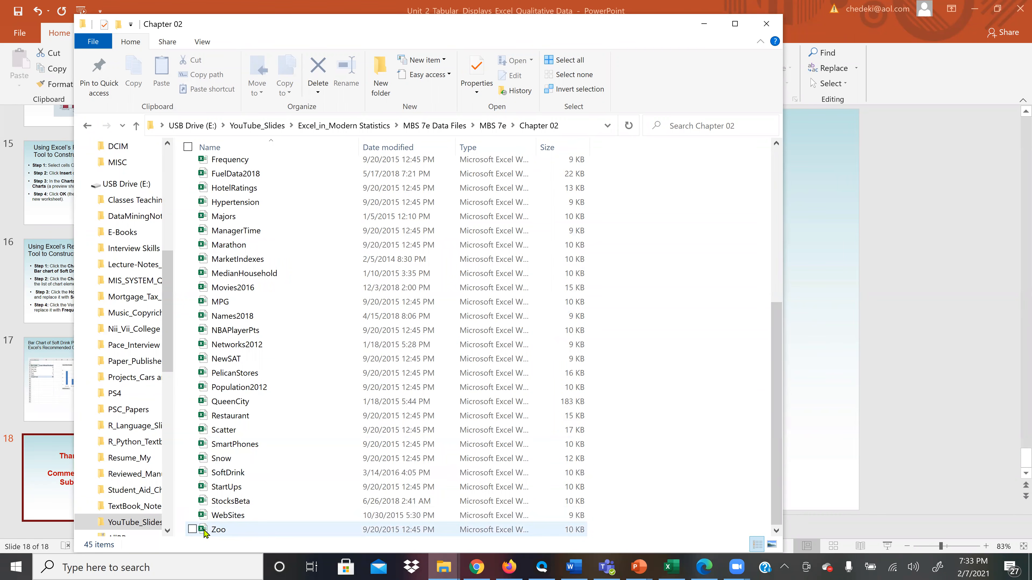
# Open the SoftDrink workbook from the Chapter 02 folder and look through its Brand Purchased column.
pyautogui.click(237, 473)
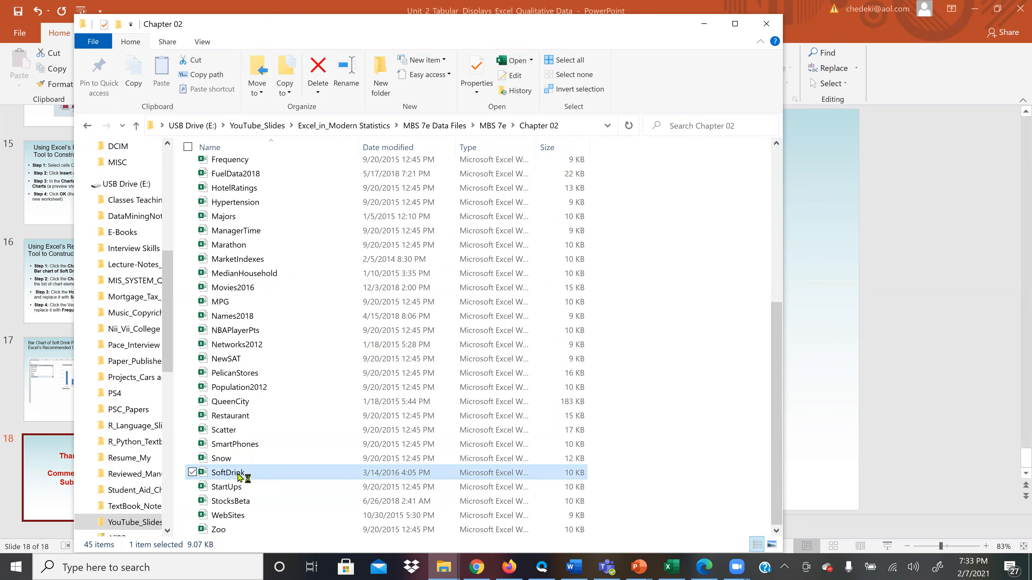
pyautogui.press('Return')
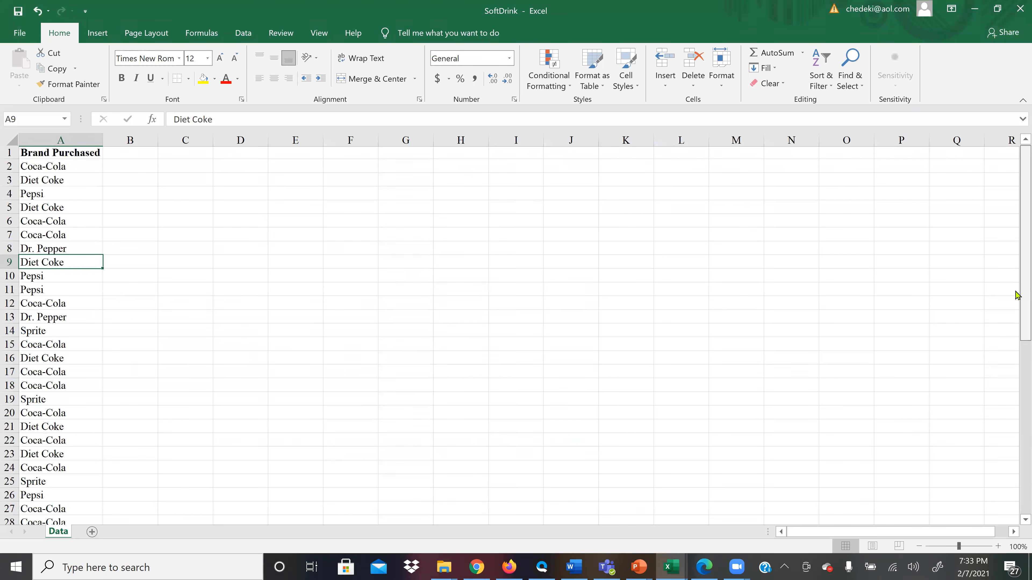
pyautogui.scroll(-2, 569, 488)
pyautogui.scroll(-6, 189, 486)
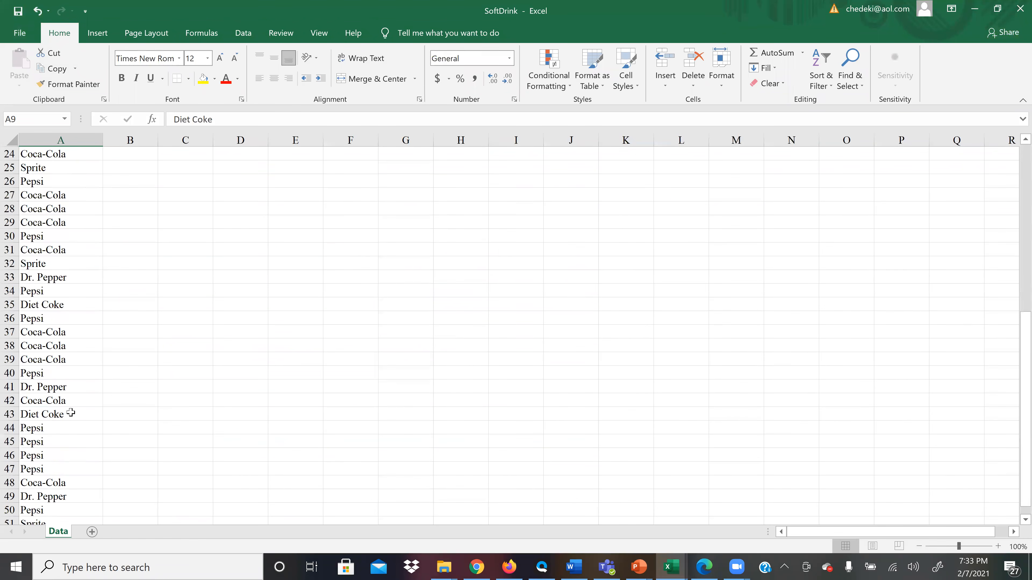
pyautogui.scroll(-20, 43, 149)
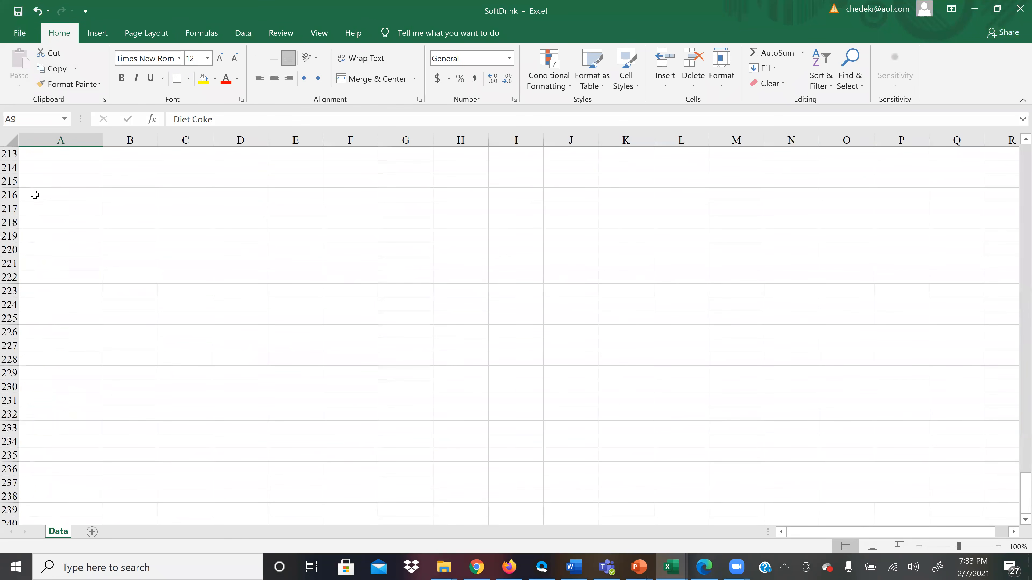
pyautogui.scroll(20, 52, 309)
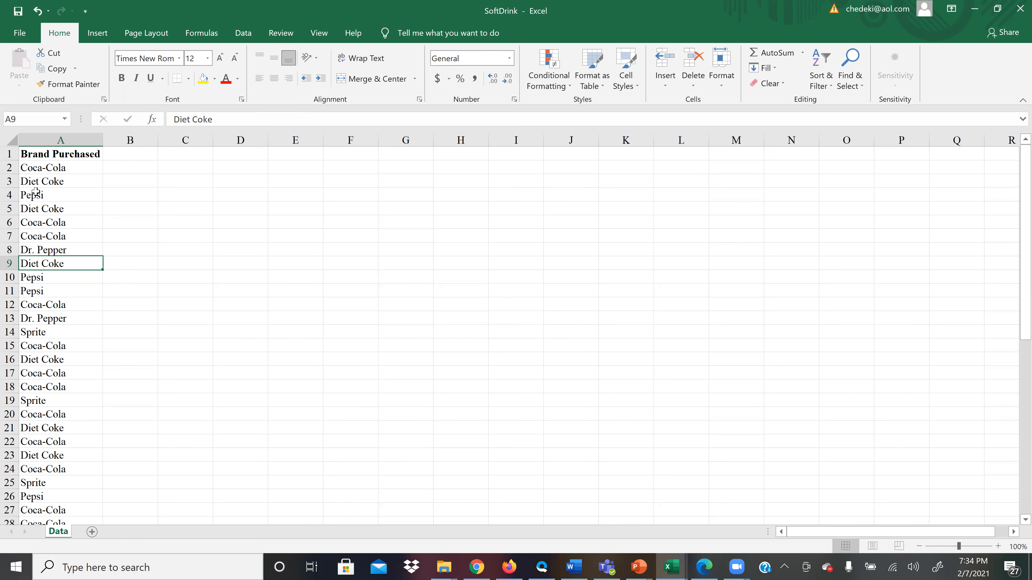
# Insert the recommended Count of Brand Purchased PivotTable based on the brand entries in A2:A51.
pyautogui.click(34, 163)
pyautogui.moveTo(34, 161); pyautogui.dragTo(77, 497)
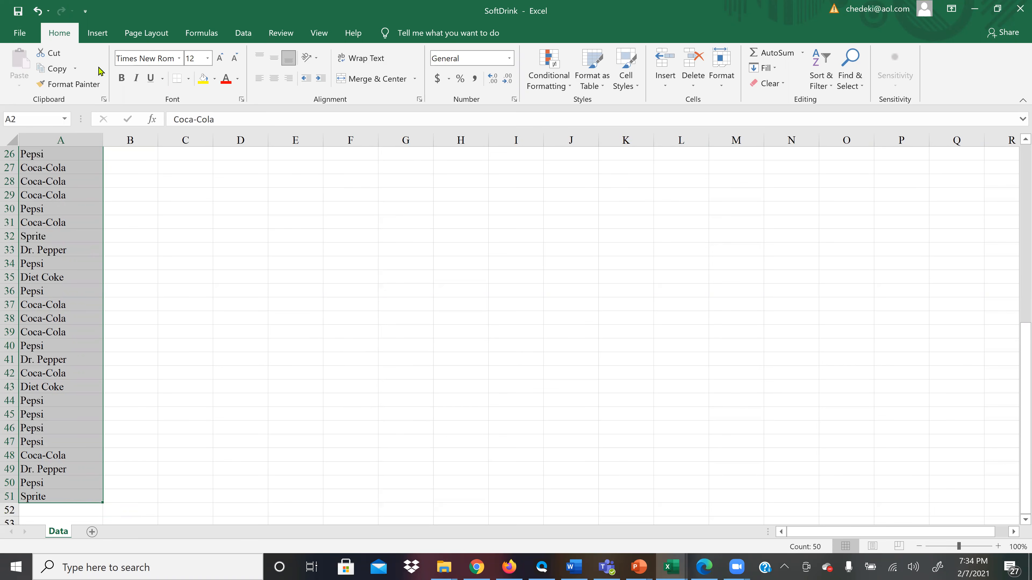
pyautogui.click(95, 34)
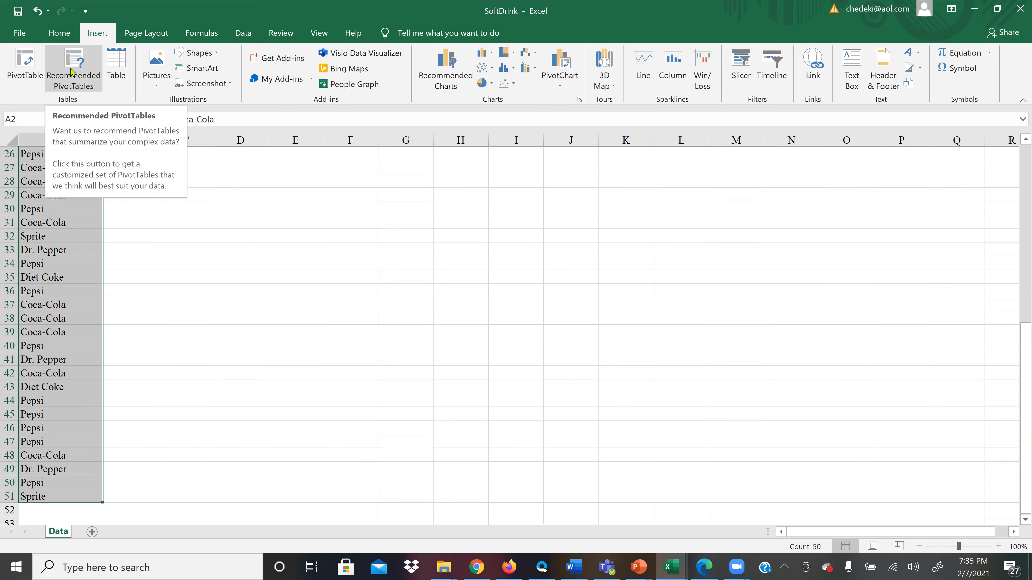
pyautogui.click(71, 73)
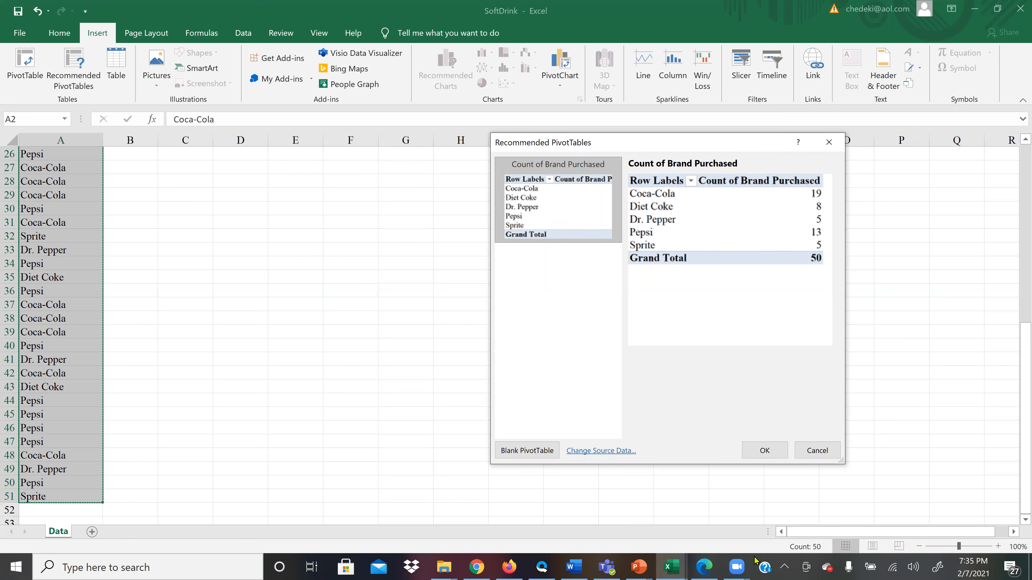
pyautogui.click(761, 451)
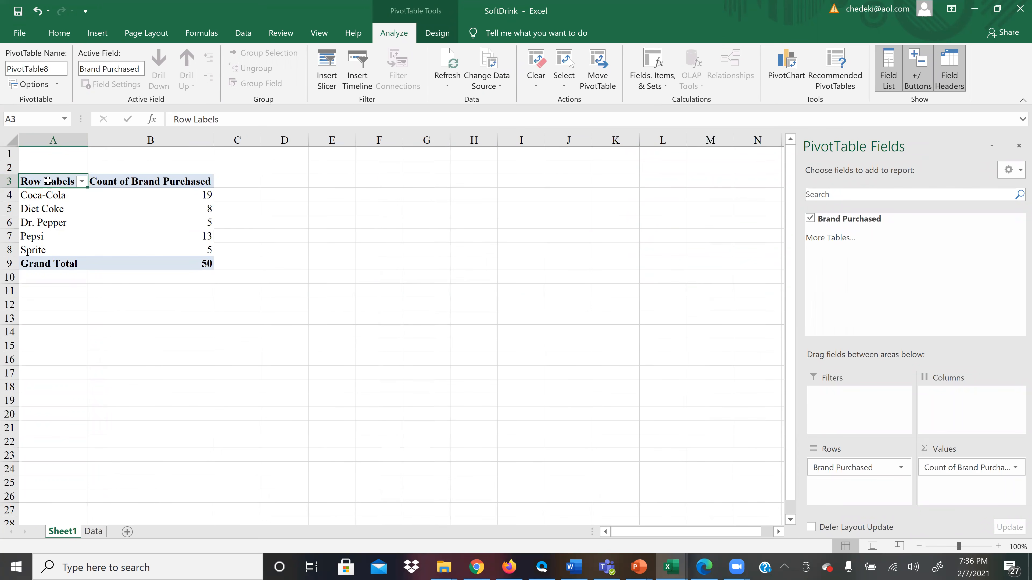
# Rename the PivotTable headings in A3 and B3 to Soft Drinks and Frequency.
pyautogui.write('Soft')
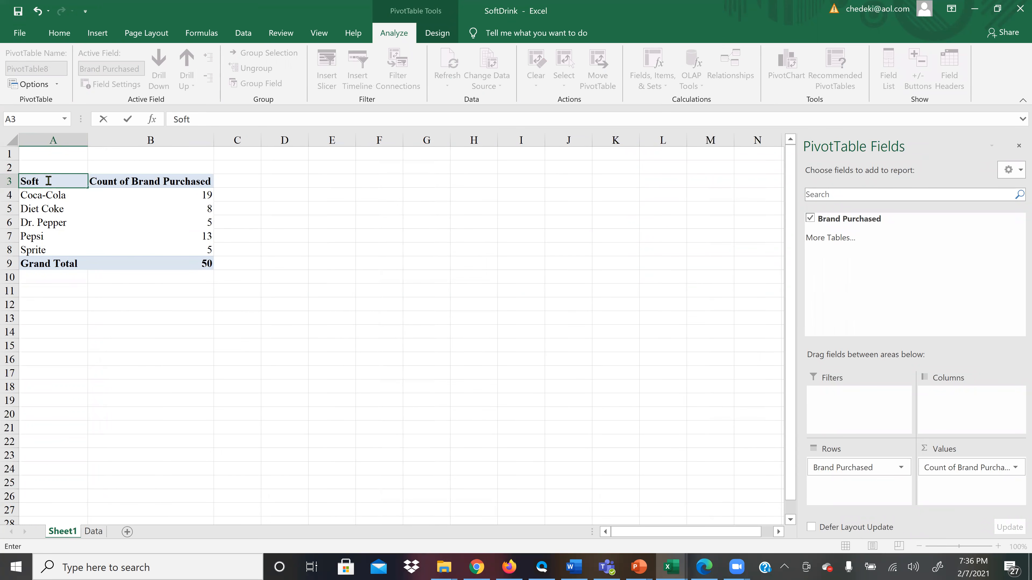
pyautogui.write(' Drinks')
pyautogui.click(116, 181)
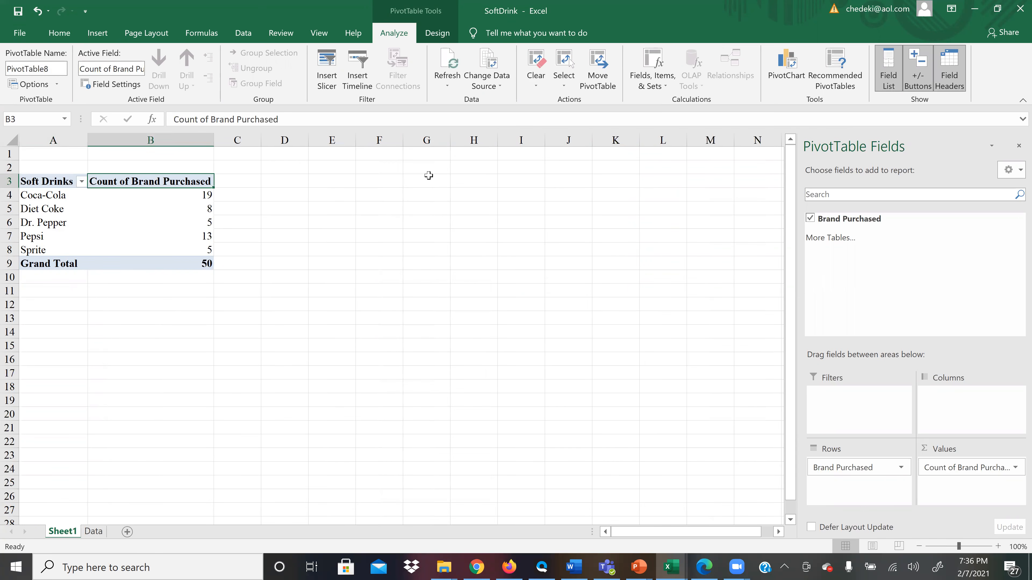
pyautogui.write('Freq')
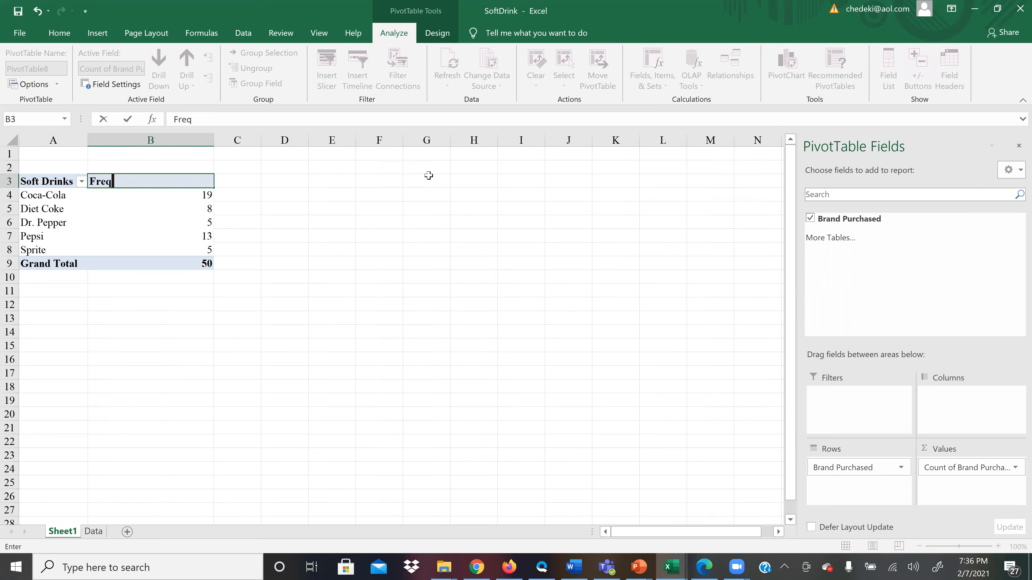
pyautogui.write('uency')
pyautogui.click(208, 317)
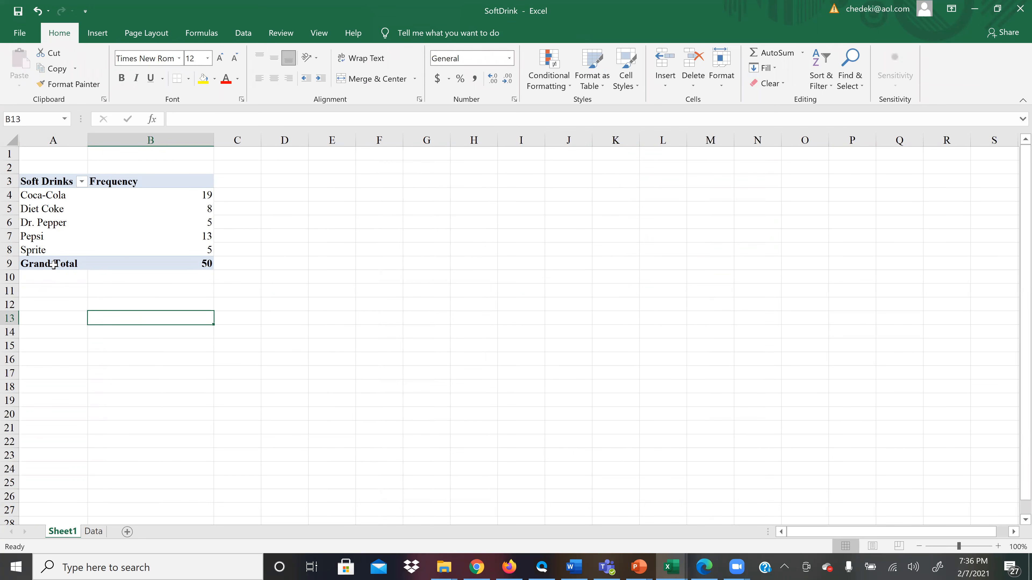
# Rename the Grand Total label to Sum and fit column B's width to its contents.
pyautogui.click(54, 264)
pyautogui.write('Sum')
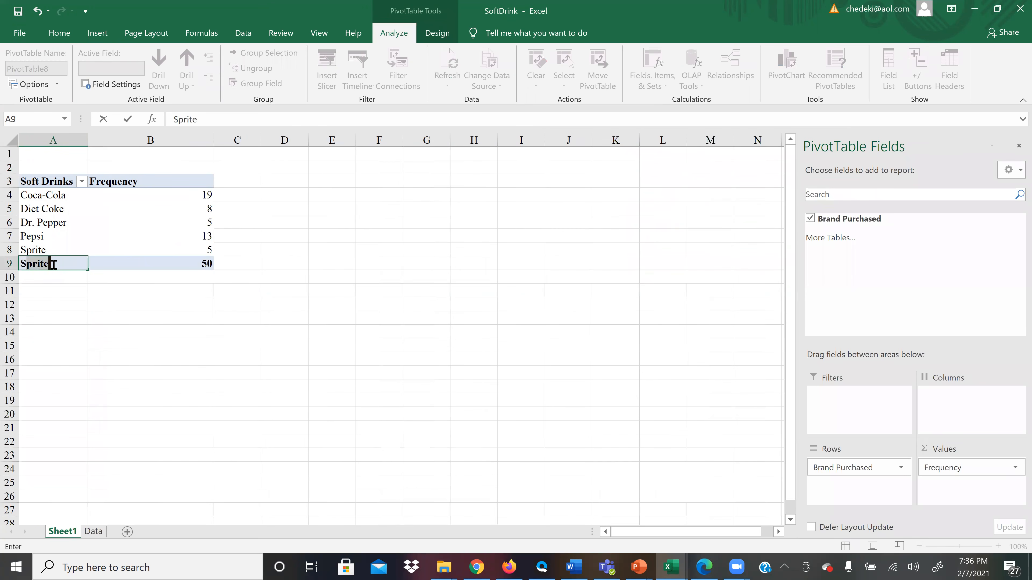
pyautogui.click(122, 320)
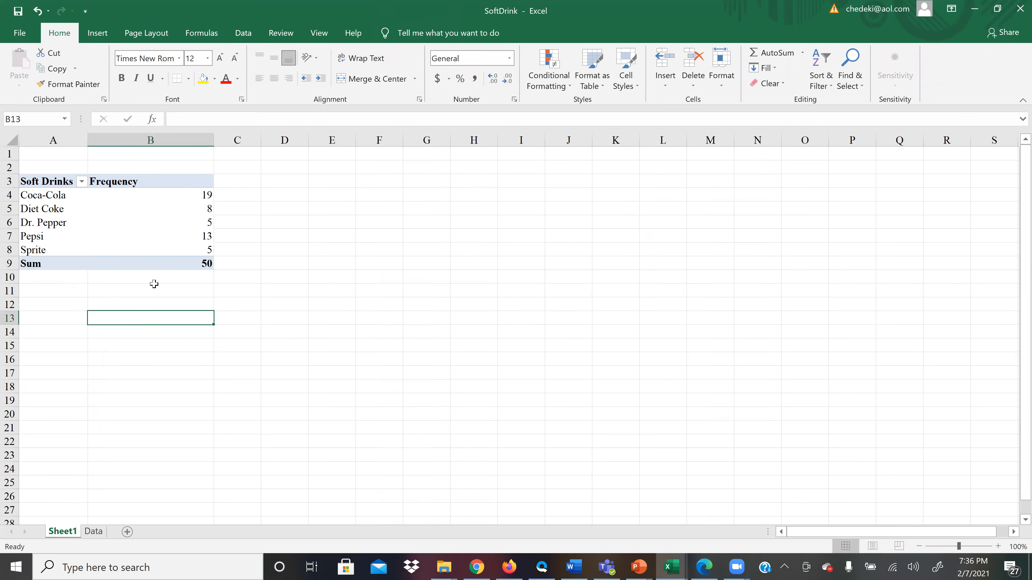
pyautogui.doubleClick(213, 141)
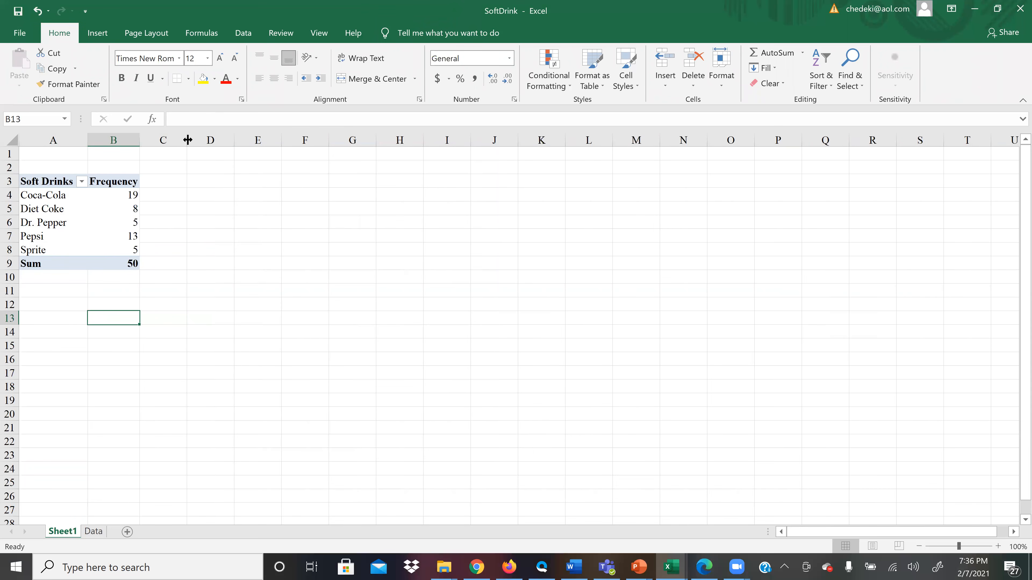
# Enter the heading Relative Frequency in C3 and fit column C's width to it.
pyautogui.click(169, 183)
pyautogui.write('Re')
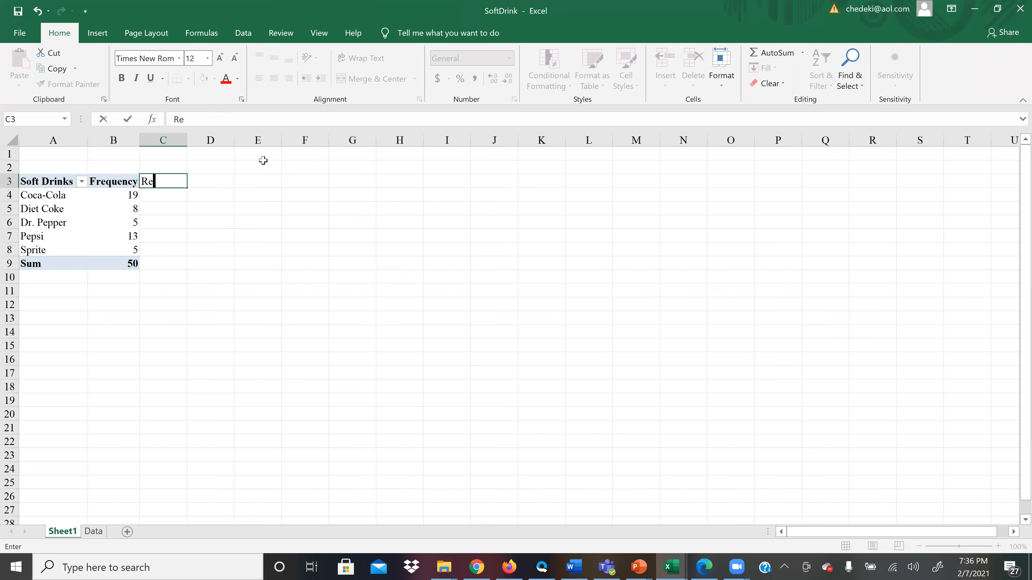
pyautogui.write('lative Frequency')
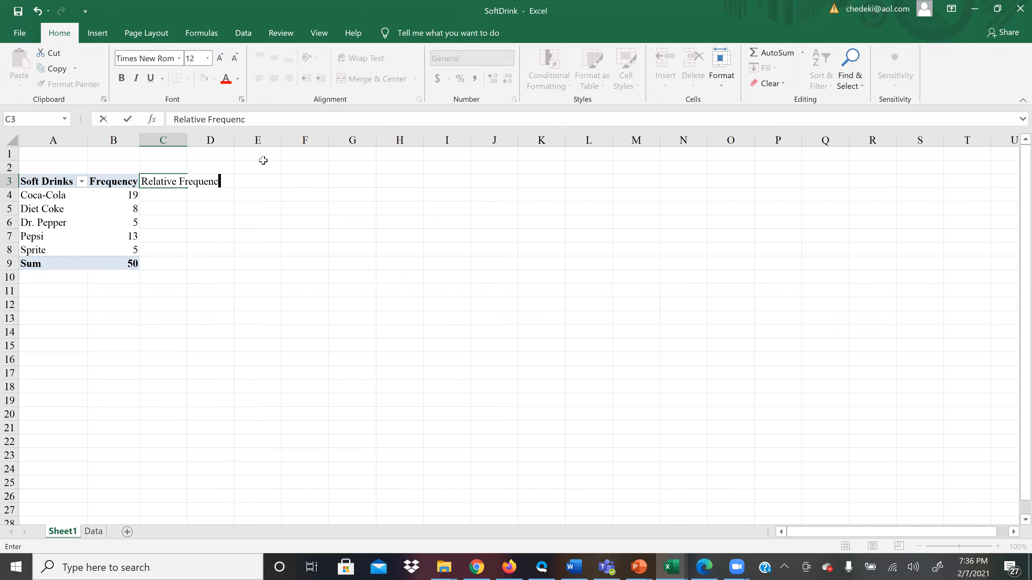
pyautogui.click(244, 196)
pyautogui.moveTo(186, 139); pyautogui.dragTo(186, 138)
pyautogui.doubleClick(185, 138)
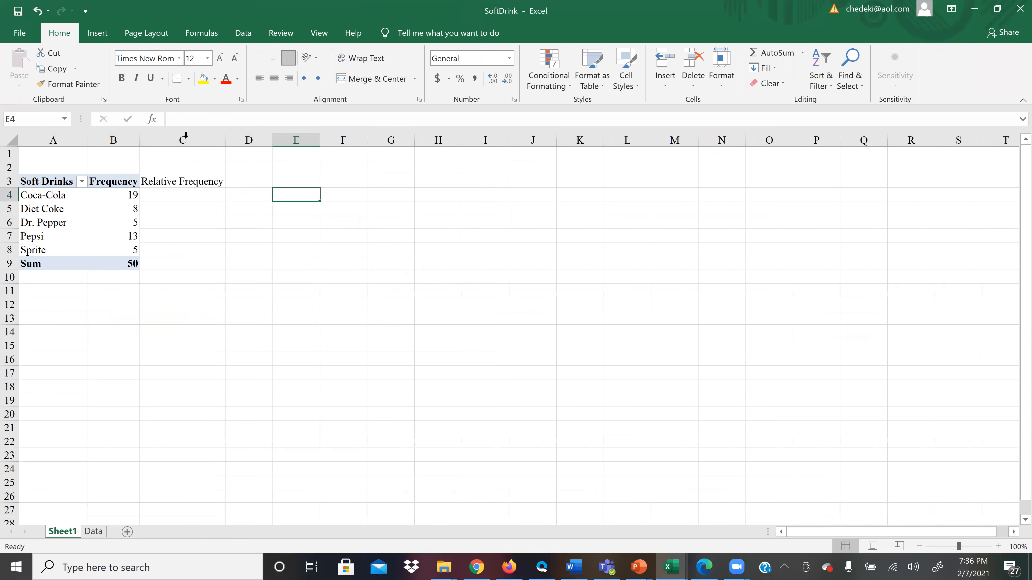
# Enter the heading Percent Frequency in D3 and begin a formula in C4 for Coca-Cola's relative frequency.
pyautogui.click(241, 179)
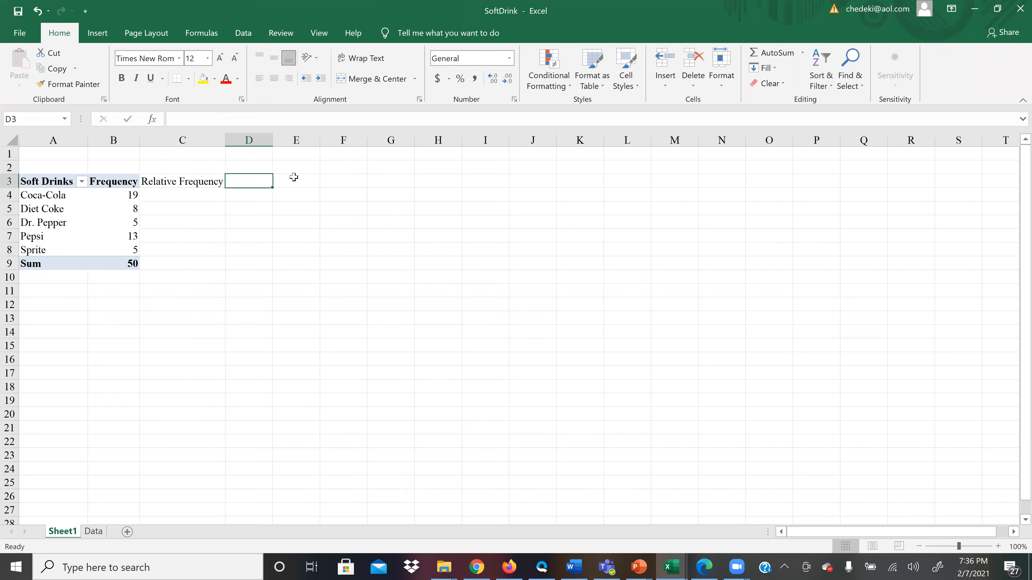
pyautogui.write('Per')
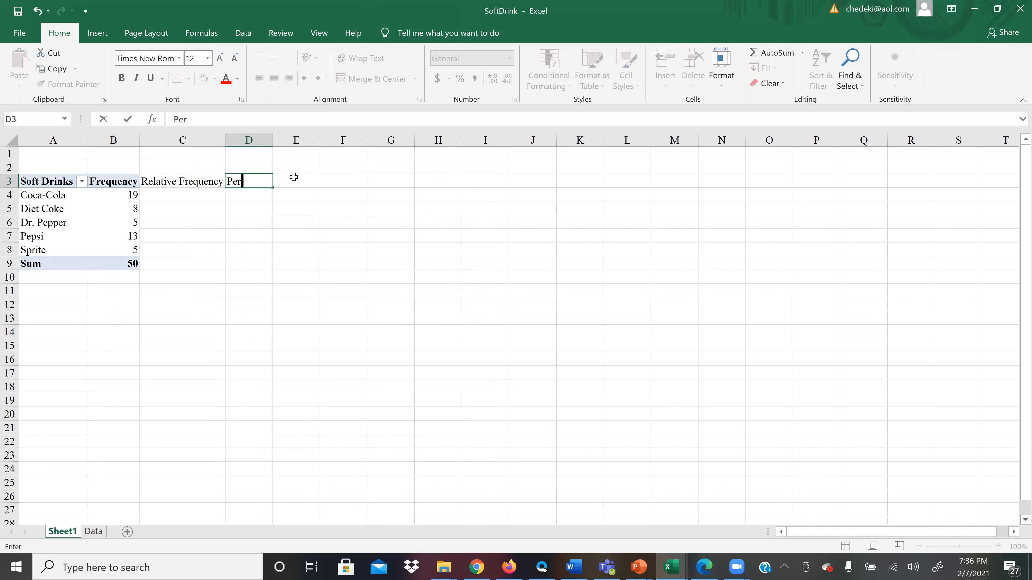
pyautogui.write('cent Frequency')
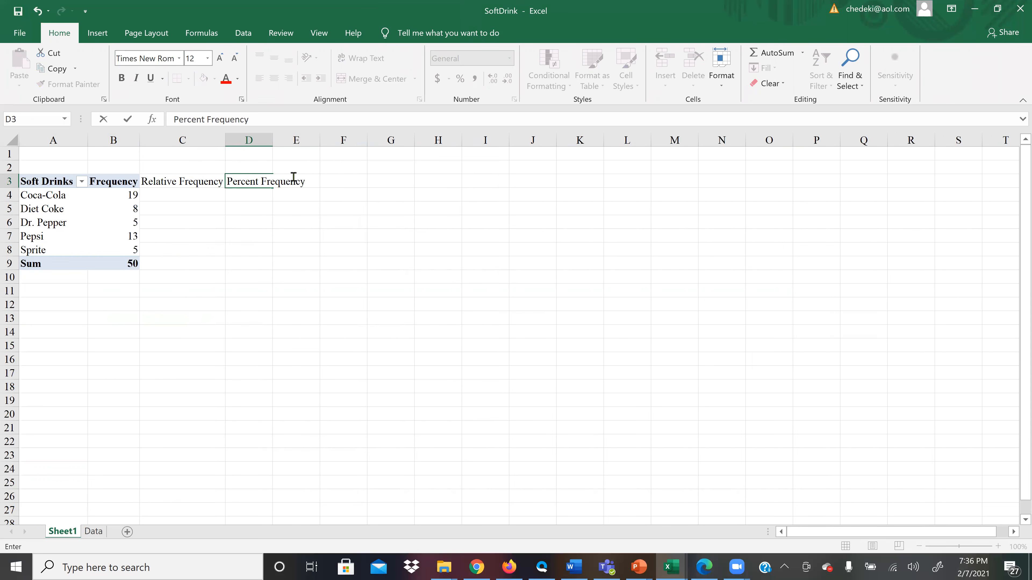
pyautogui.click(177, 193)
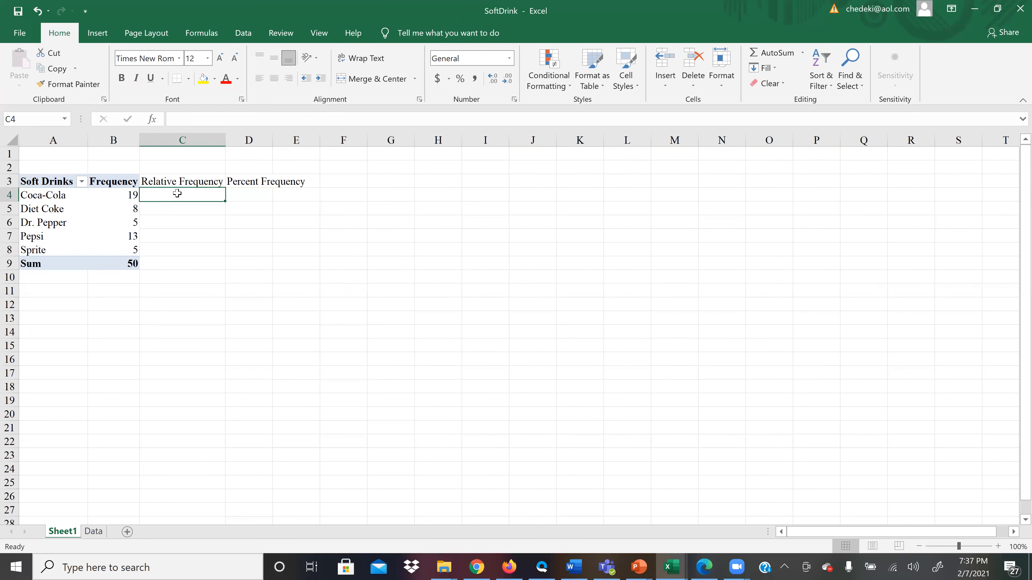
pyautogui.write('=')
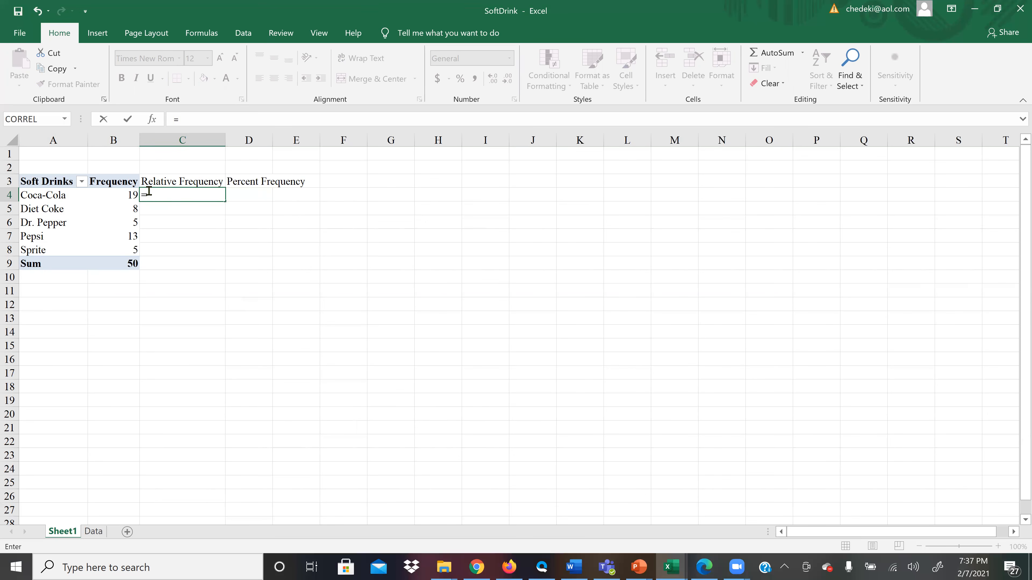
pyautogui.click(115, 193)
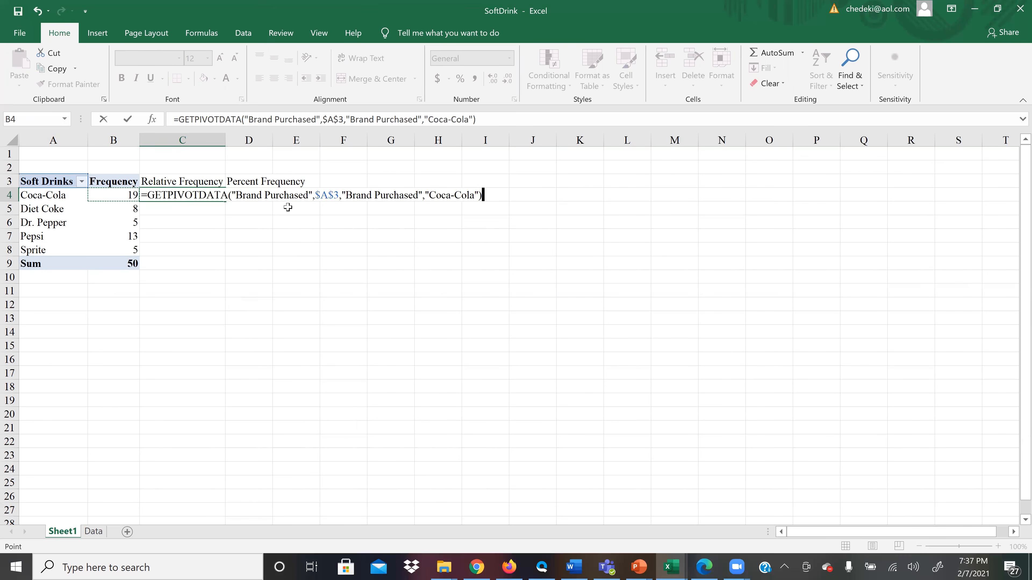
pyautogui.press('BackSpace')
pyautogui.press('BackSpace')
pyautogui.press('BackSpace')
pyautogui.press('BackSpace')
pyautogui.press('BackSpace')
pyautogui.press('BackSpace')
pyautogui.press('BackSpace')
pyautogui.press('BackSpace')
pyautogui.press('BackSpace')
pyautogui.press('BackSpace')
pyautogui.press('BackSpace')
pyautogui.press('BackSpace')
pyautogui.press('BackSpace')
pyautogui.press('BackSpace')
pyautogui.press('BackSpace')
pyautogui.press('BackSpace')
pyautogui.press('BackSpace')
pyautogui.press('BackSpace')
pyautogui.press('BackSpace')
pyautogui.press('BackSpace')
pyautogui.press('BackSpace')
pyautogui.press('BackSpace')
pyautogui.press('BackSpace')
pyautogui.press('BackSpace')
pyautogui.press('BackSpace')
pyautogui.press('BackSpace')
pyautogui.press('BackSpace')
pyautogui.press('BackSpace')
pyautogui.press('BackSpace')
pyautogui.press('BackSpace')
pyautogui.press('BackSpace')
pyautogui.press('BackSpace')
pyautogui.press('BackSpace')
pyautogui.press('BackSpace')
pyautogui.press('BackSpace')
pyautogui.press('BackSpace')
pyautogui.press('BackSpace')
pyautogui.press('BackSpace')
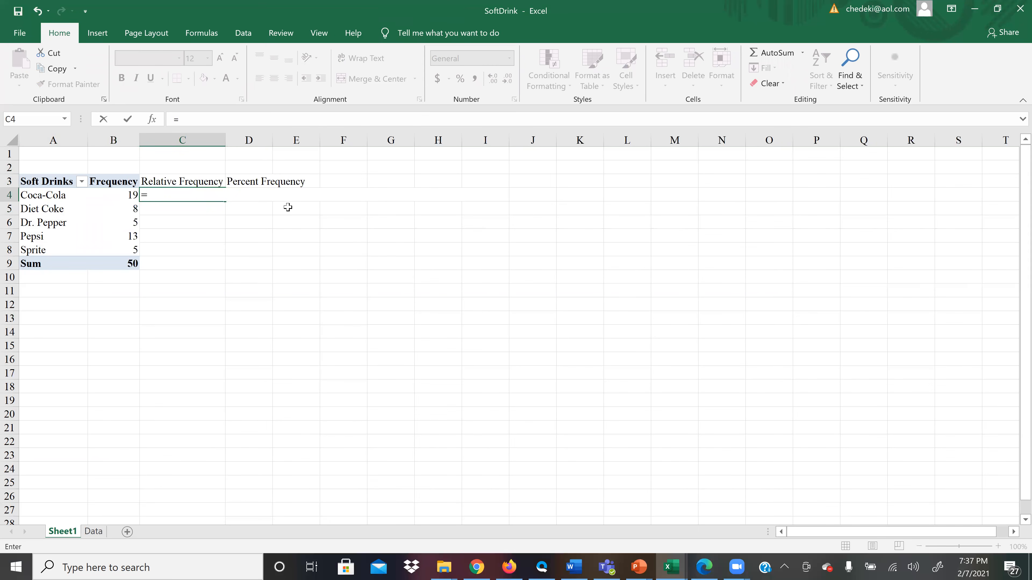
# Complete the C4 formula as =B4/B9, dividing Coca-Cola's frequency by the sum.
pyautogui.write('b4')
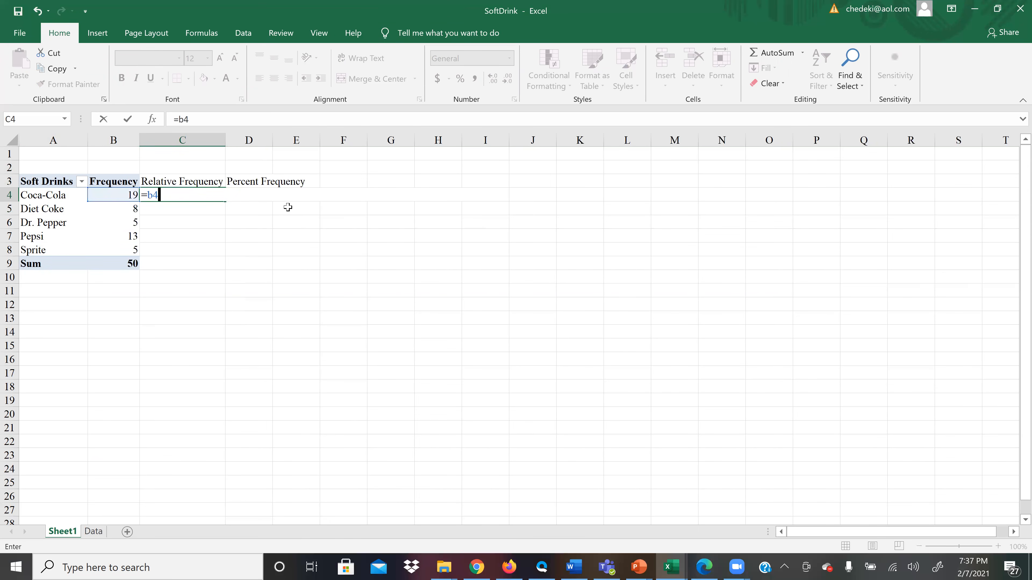
pyautogui.write('/')
pyautogui.write('b9')
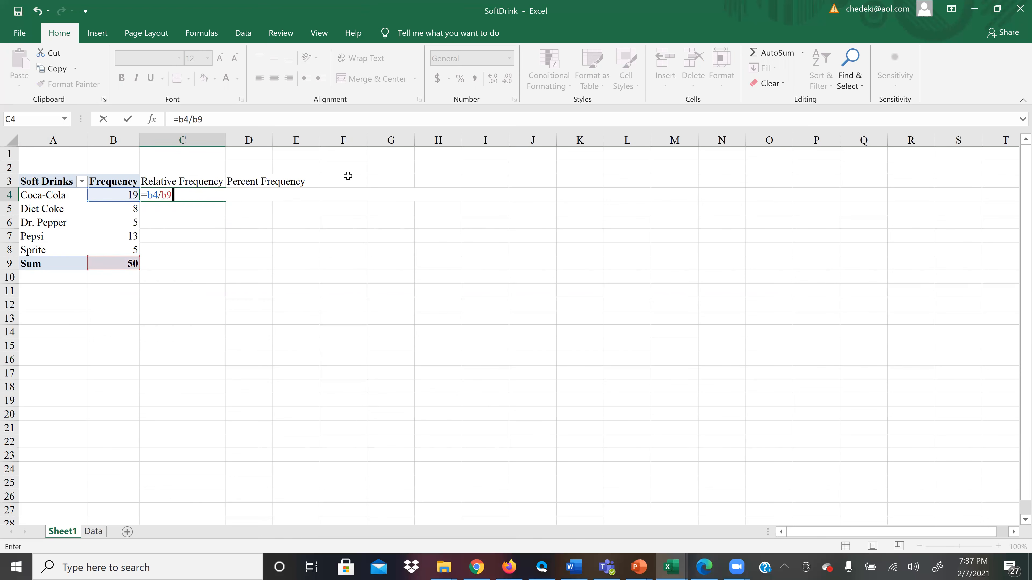
pyautogui.press('Return')
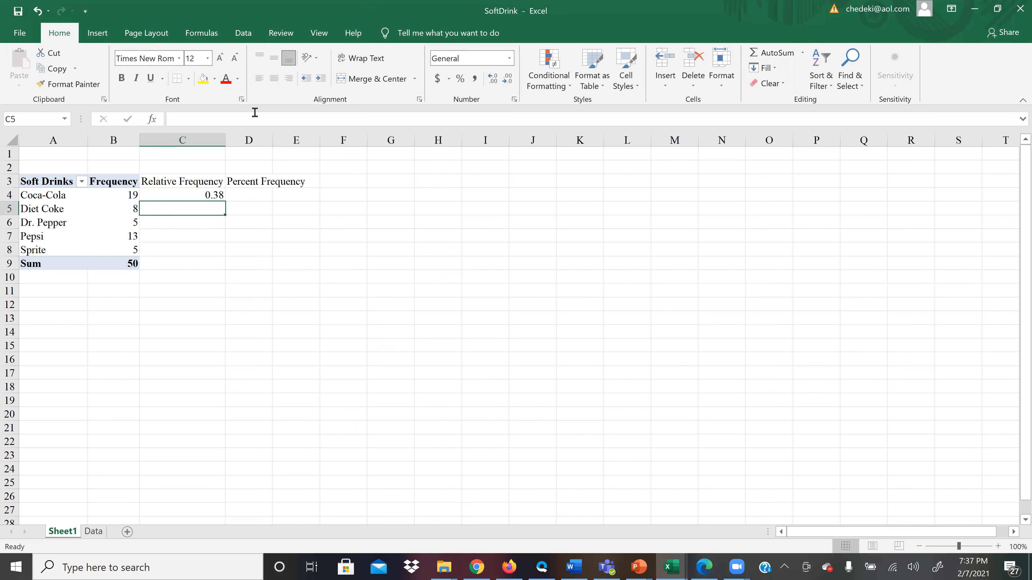
# Fill the C4 formula down to C8 and inspect the cell references of the copied formulas.
pyautogui.click(203, 194)
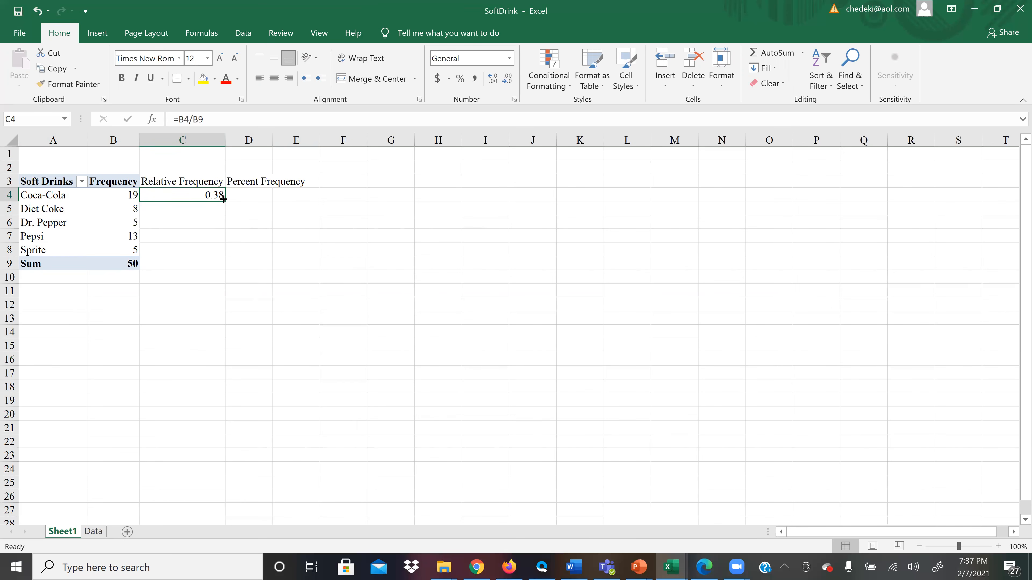
pyautogui.moveTo(223, 199); pyautogui.dragTo(230, 253)
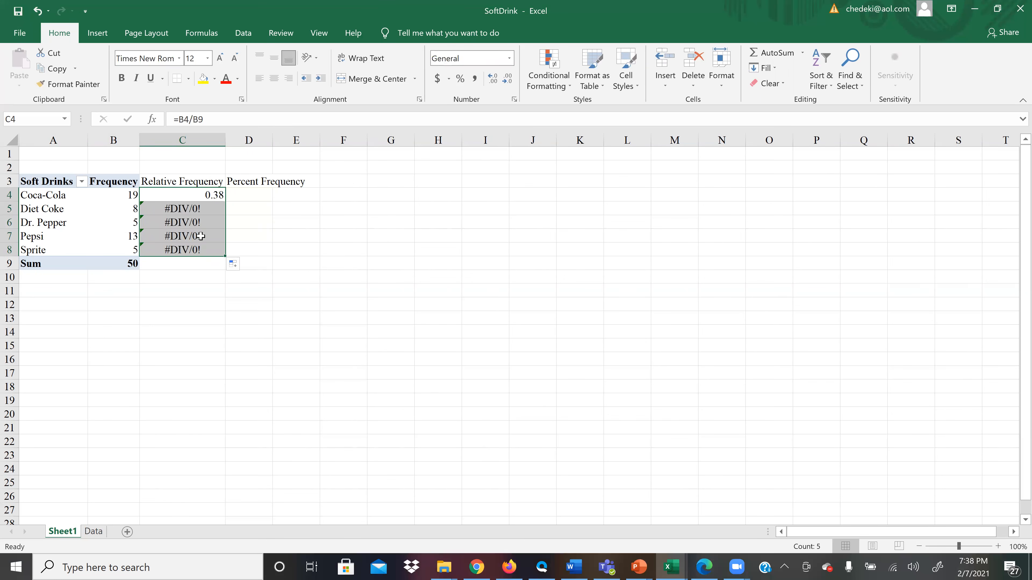
pyautogui.click(185, 213)
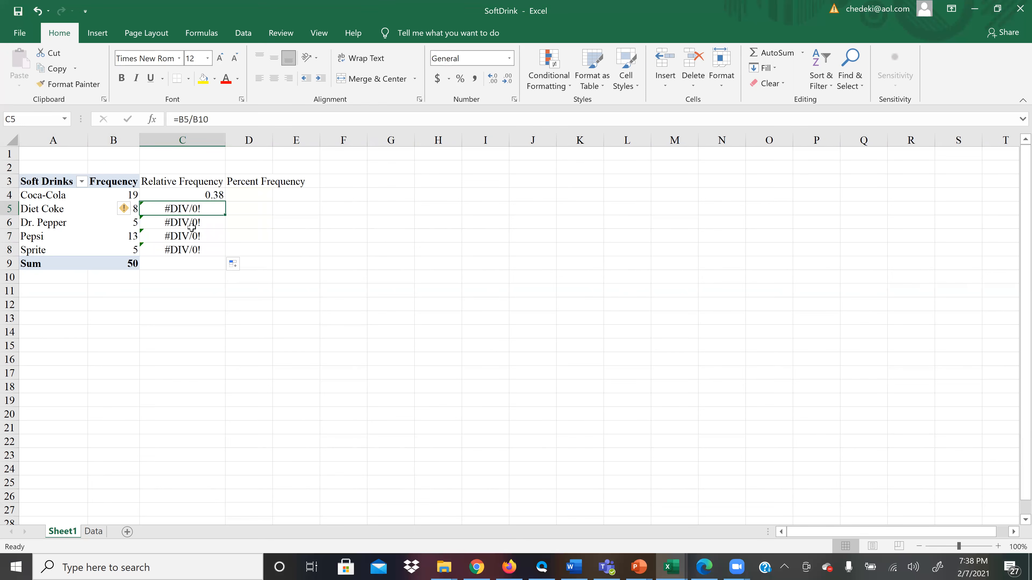
pyautogui.click(208, 193)
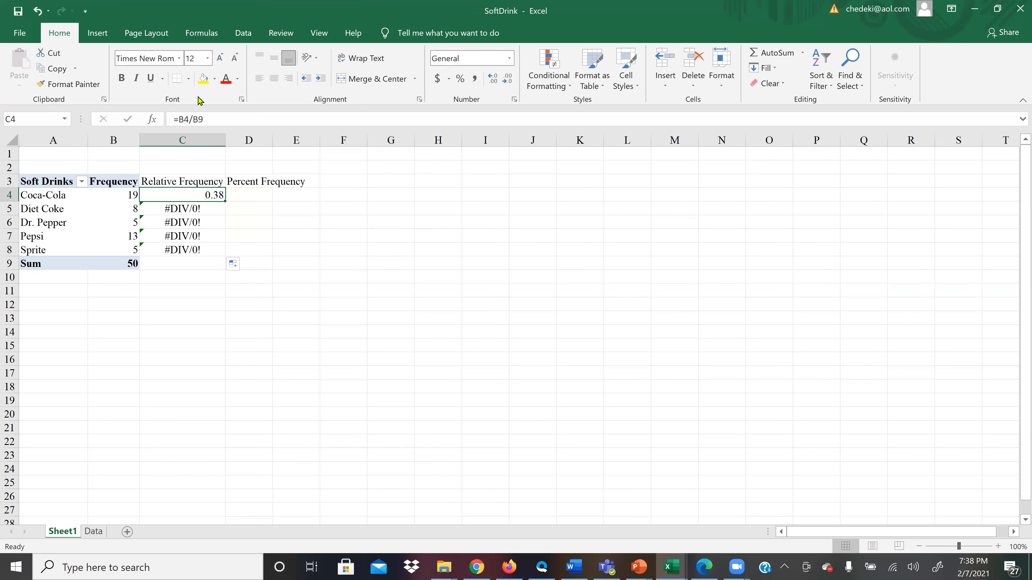
pyautogui.click(209, 208)
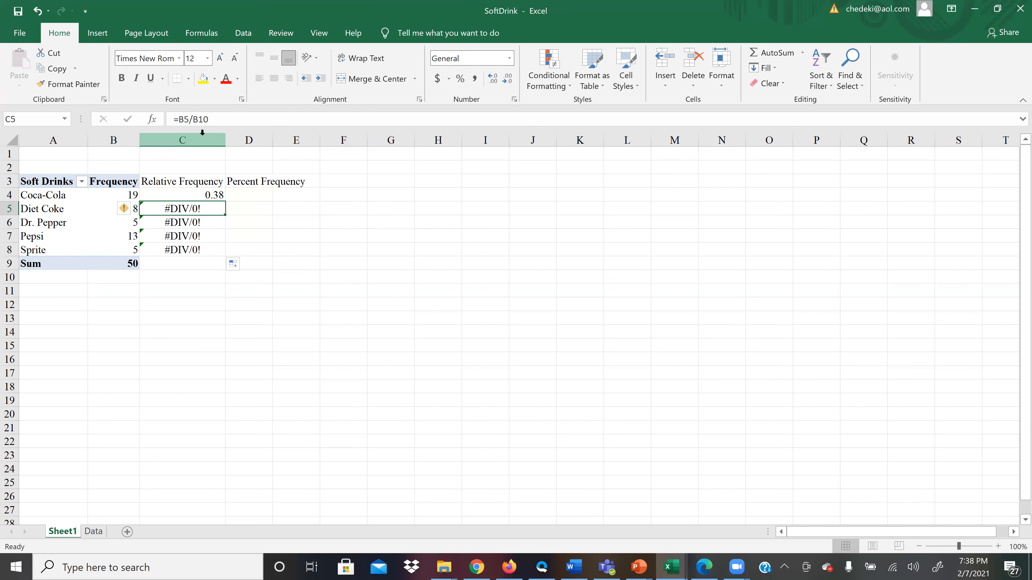
pyautogui.click(206, 222)
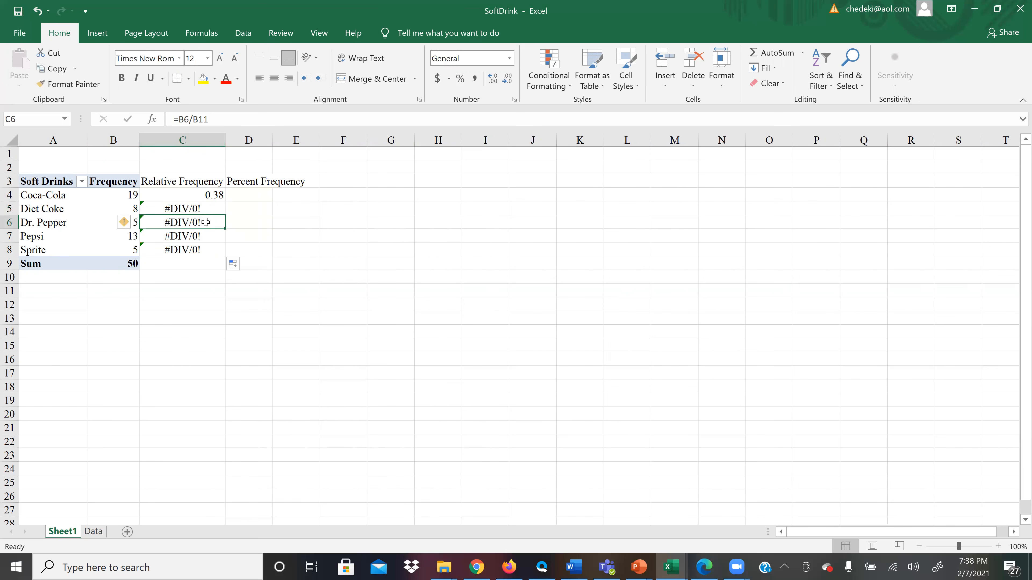
# Try to make the B10 divisor reference in the C5 formula absolute.
pyautogui.click(207, 196)
pyautogui.moveTo(117, 266)
pyautogui.click(186, 209)
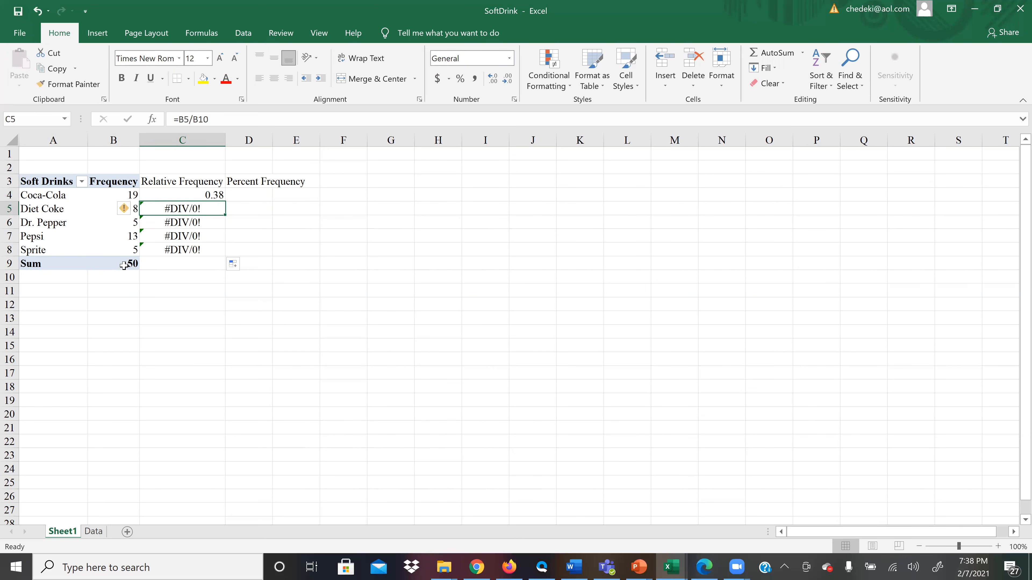
pyautogui.click(198, 120)
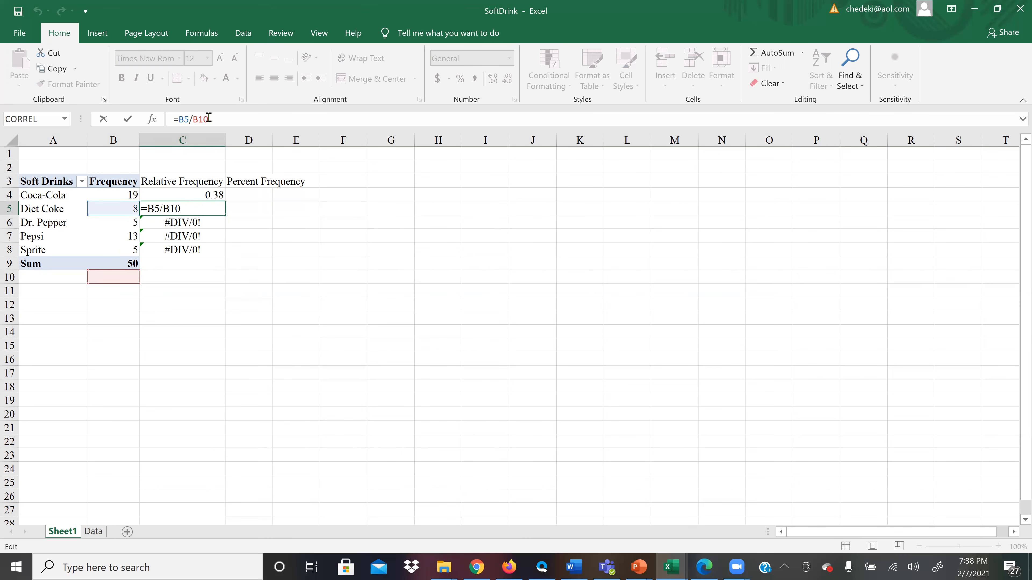
pyautogui.write('$')
pyautogui.click(193, 119)
pyautogui.write('$')
pyautogui.click(315, 117)
pyautogui.press('Return')
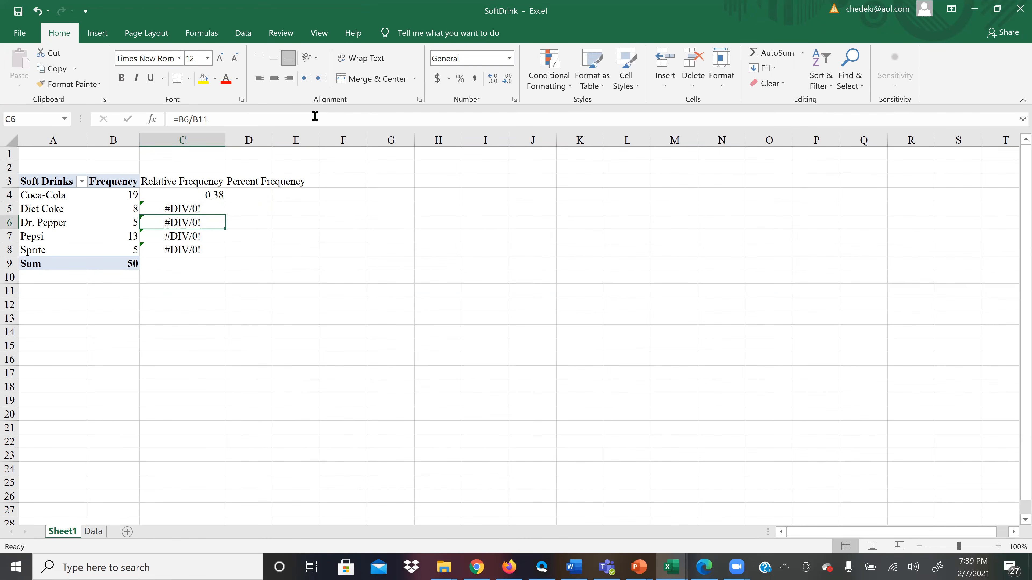
# Make the divisor in Coca-Cola's relative frequency formula absolute, so that C4 reads =B4/$B$9.
pyautogui.click(212, 195)
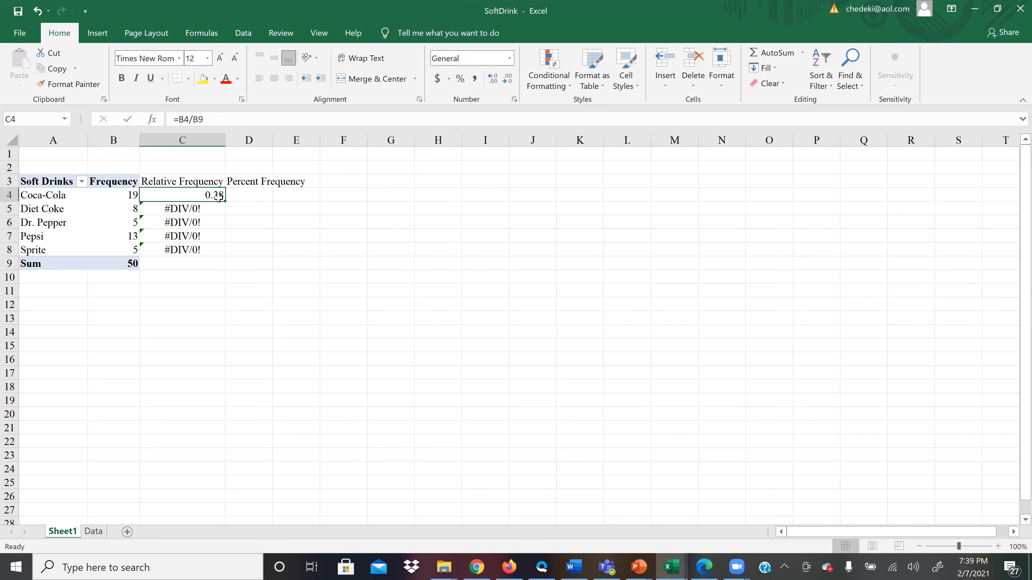
pyautogui.moveTo(222, 200); pyautogui.dragTo(226, 254)
pyautogui.click(214, 199)
pyautogui.click(193, 119)
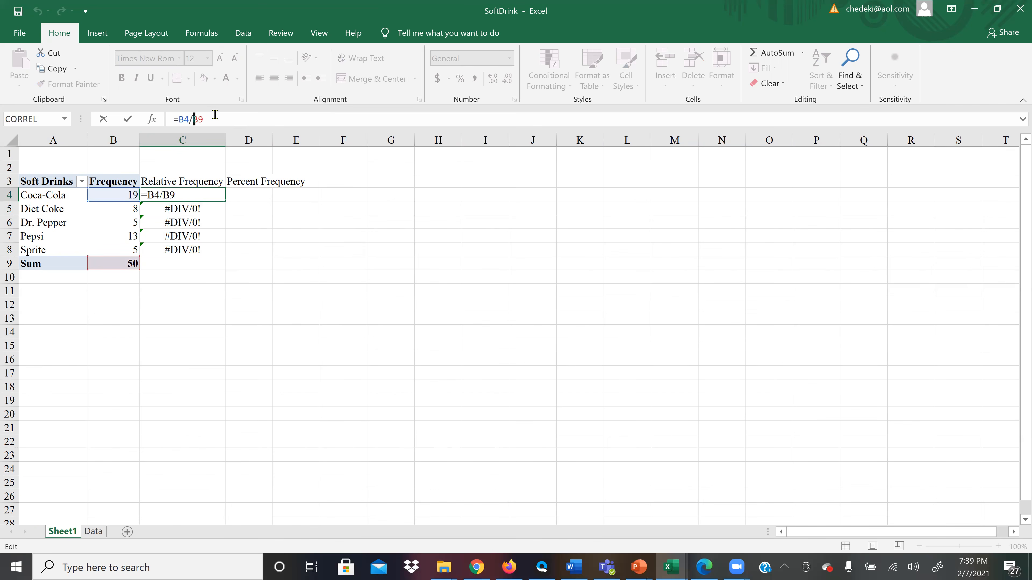
pyautogui.write('$')
pyautogui.click(204, 118)
pyautogui.write('$')
pyautogui.press('Return')
# Fill the relative frequency formula from C4 down through Sprite's row, C8.
pyautogui.click(198, 186)
pyautogui.click(199, 193)
pyautogui.moveTo(225, 202); pyautogui.dragTo(234, 252)
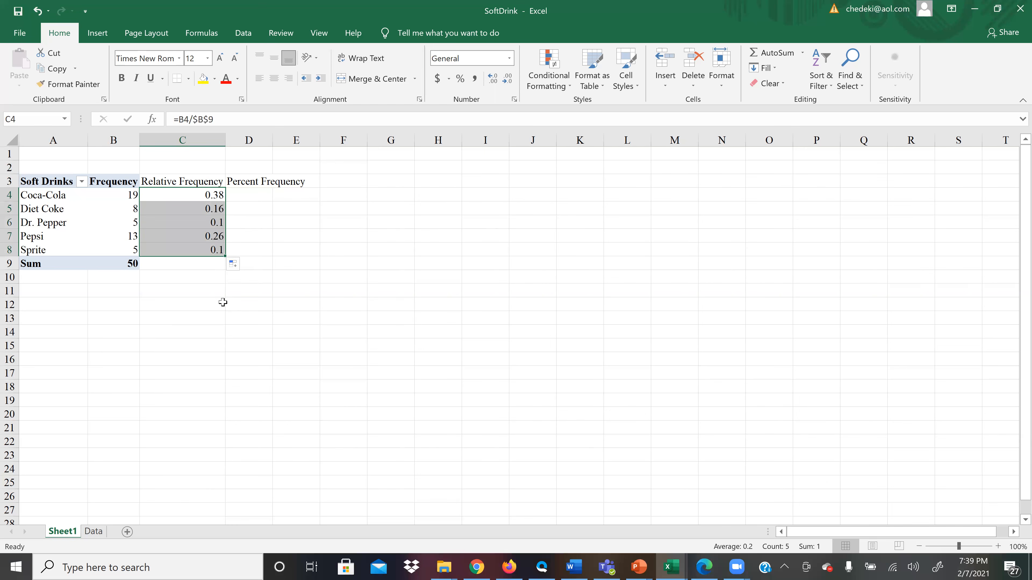
# Total the relative frequencies C4:C8 in C9 with AutoSum.
pyautogui.click(195, 265)
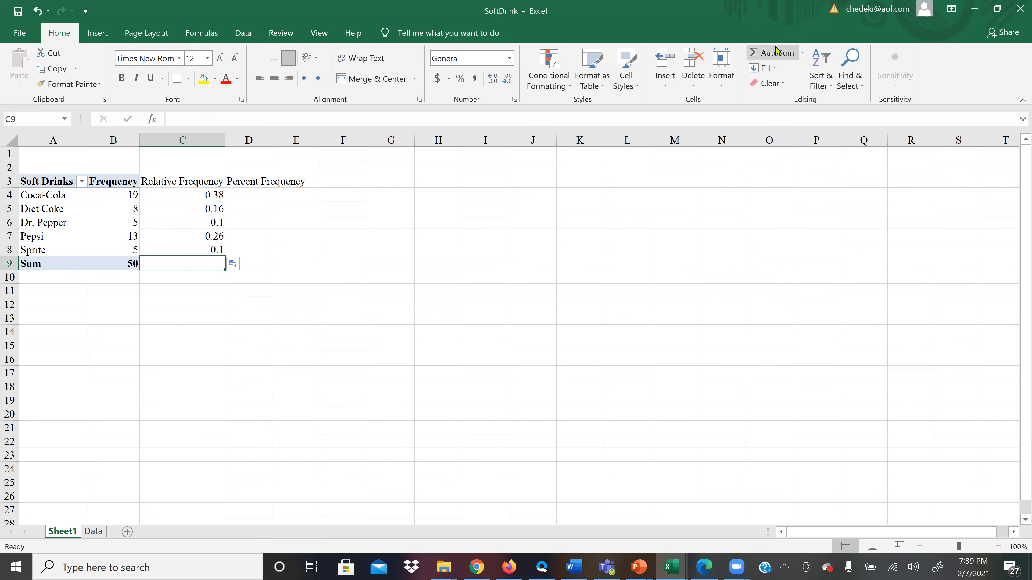
pyautogui.click(775, 55)
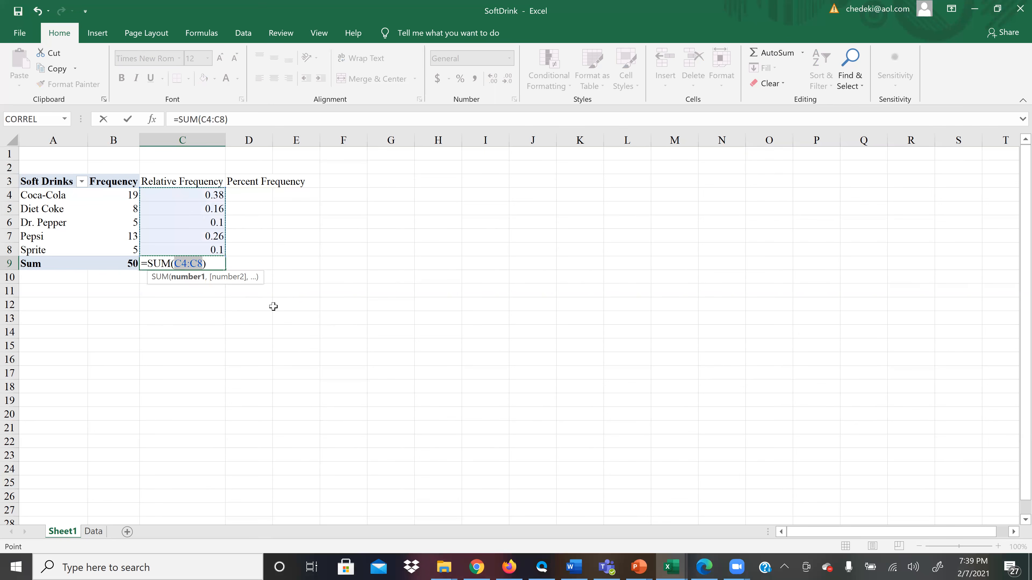
pyautogui.press('Return')
pyautogui.click(205, 262)
# Examine the formulas in C4 through C9 to check the relative frequencies and their sum.
pyautogui.click(200, 198)
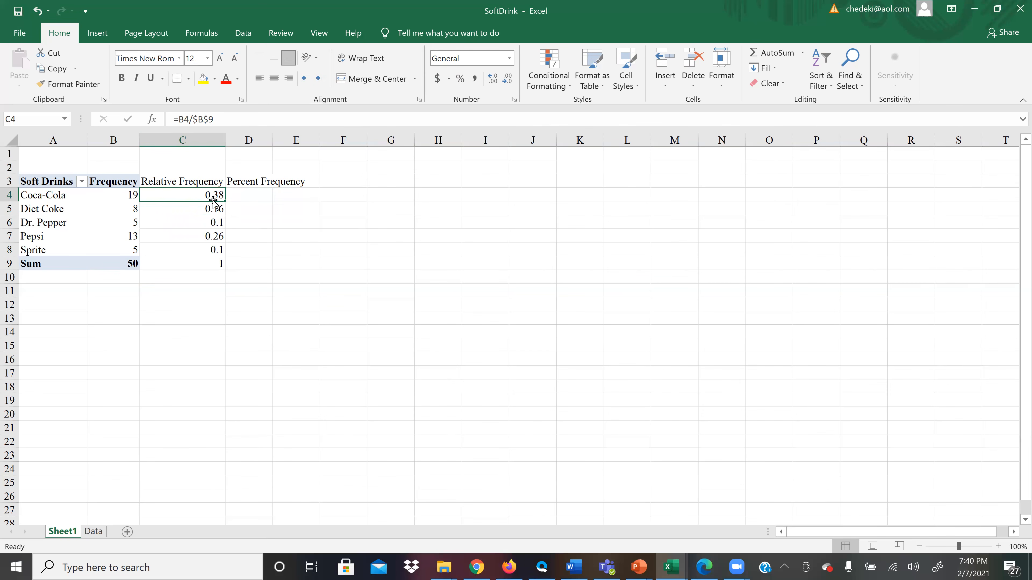
pyautogui.click(200, 208)
pyautogui.click(202, 224)
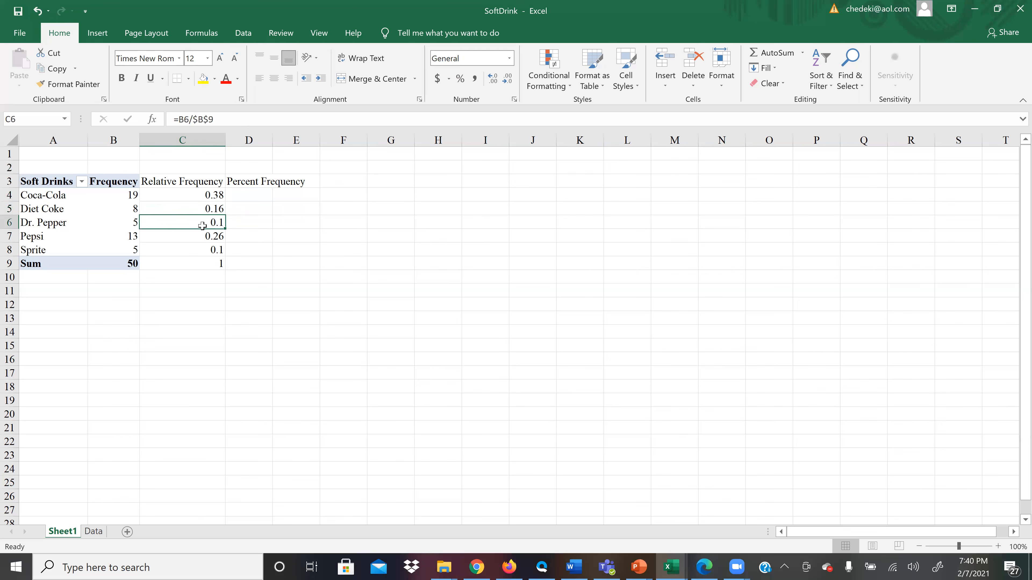
pyautogui.click(203, 237)
pyautogui.click(205, 249)
pyautogui.click(206, 262)
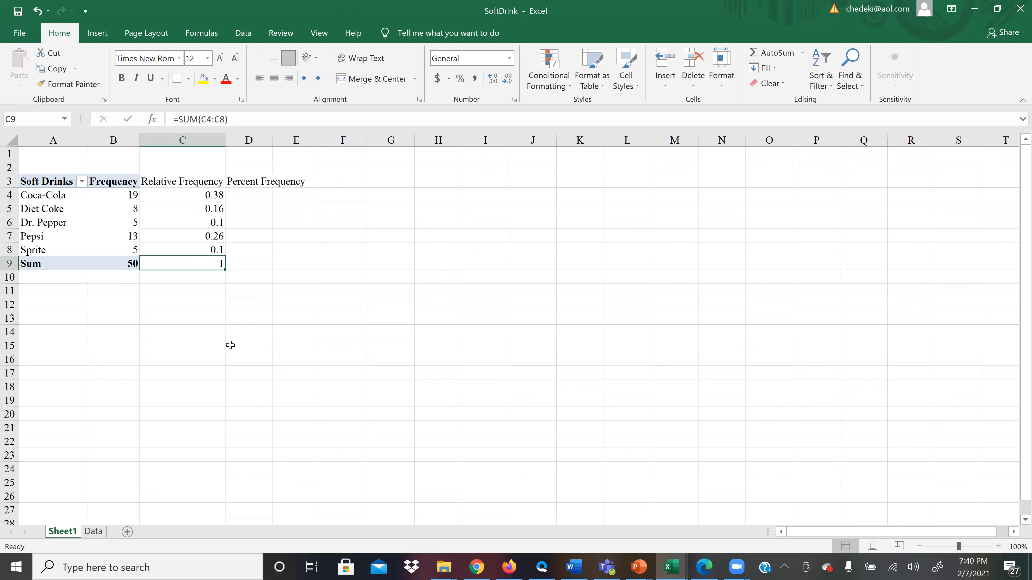
pyautogui.click(196, 249)
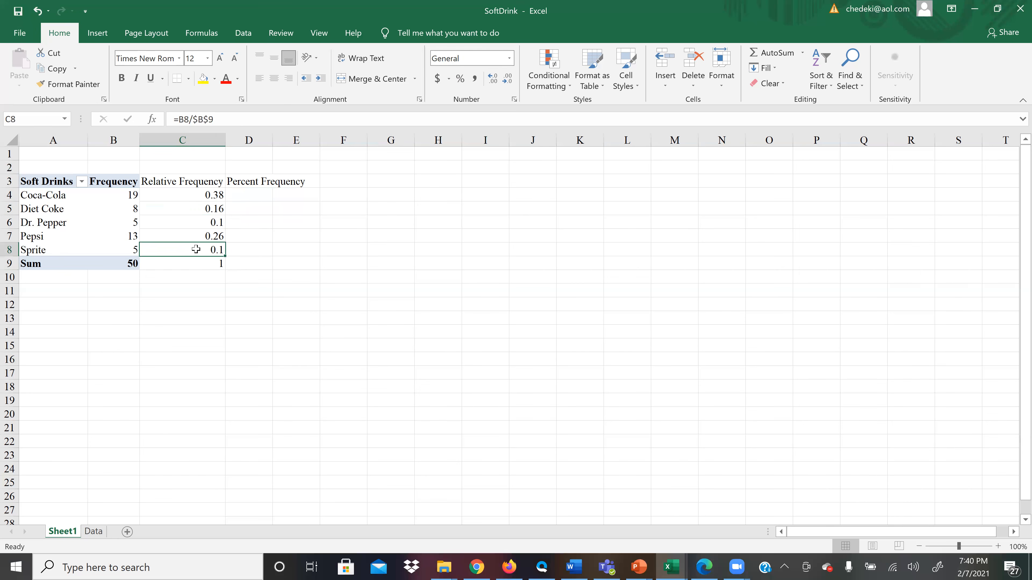
pyautogui.click(193, 211)
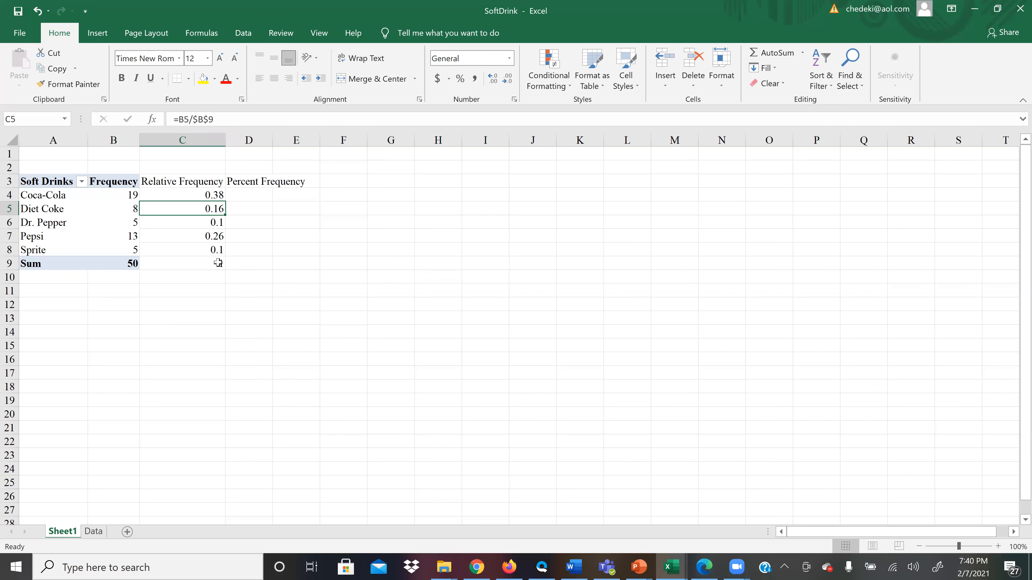
pyautogui.click(209, 267)
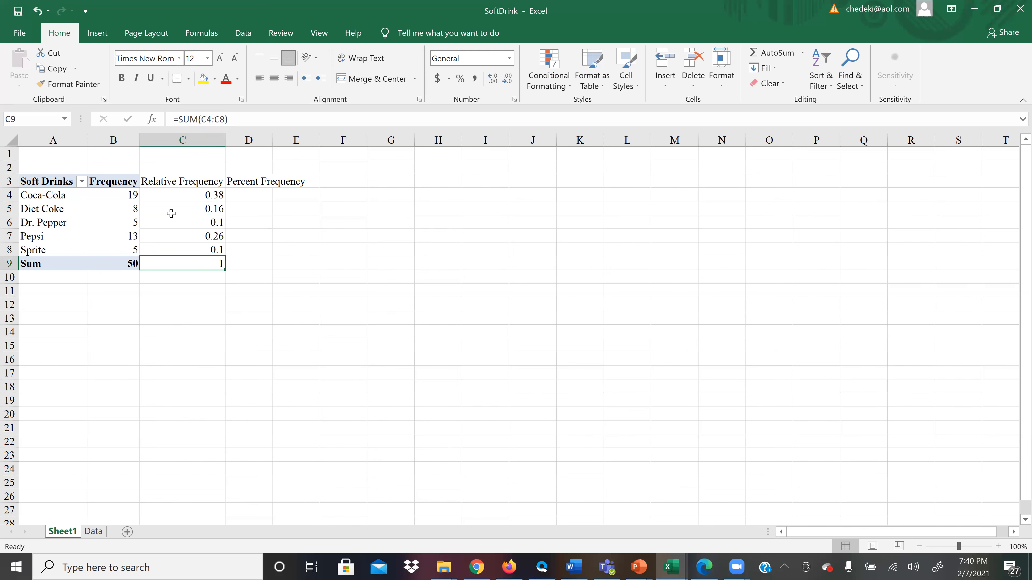
# Fit column D's width to its heading and enter =C4*100 in D4 as Coca-Cola's percent frequency.
pyautogui.click(241, 194)
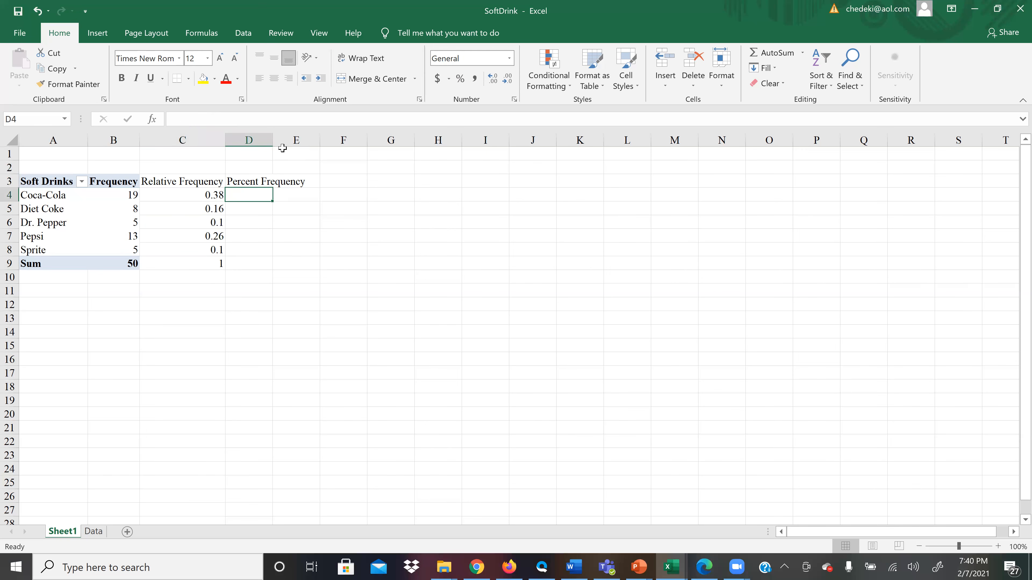
pyautogui.doubleClick(273, 139)
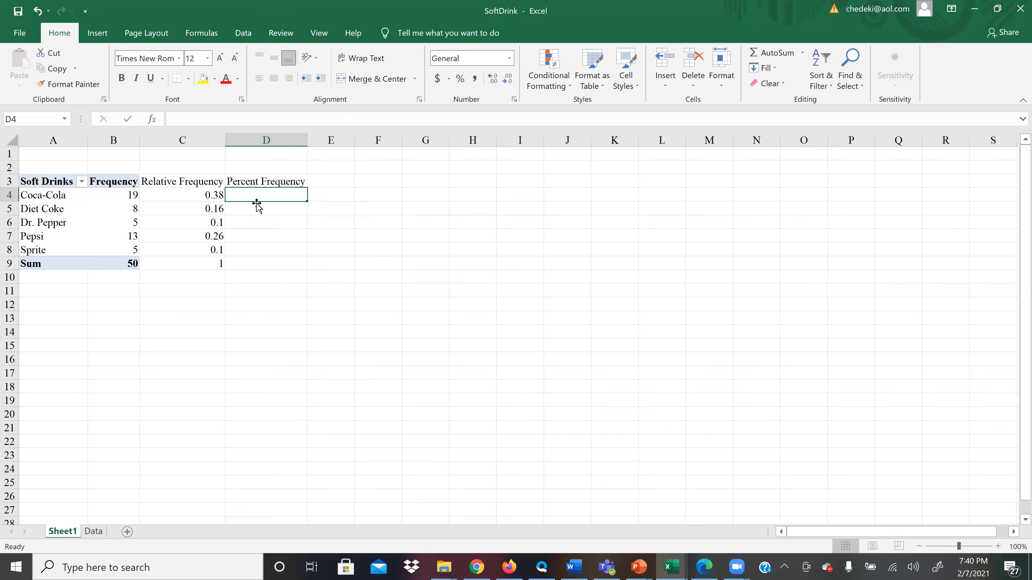
pyautogui.write('=')
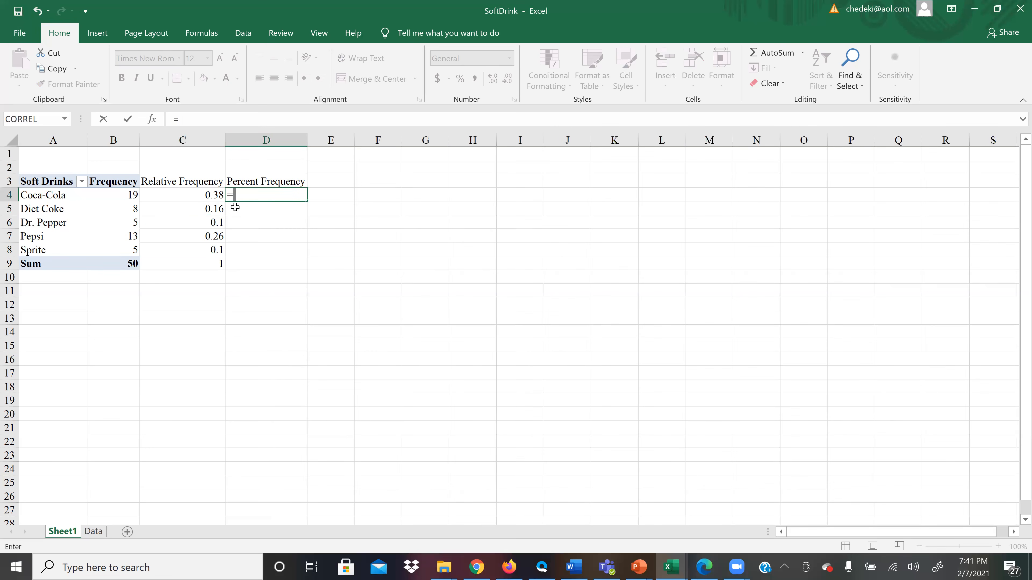
pyautogui.write('c')
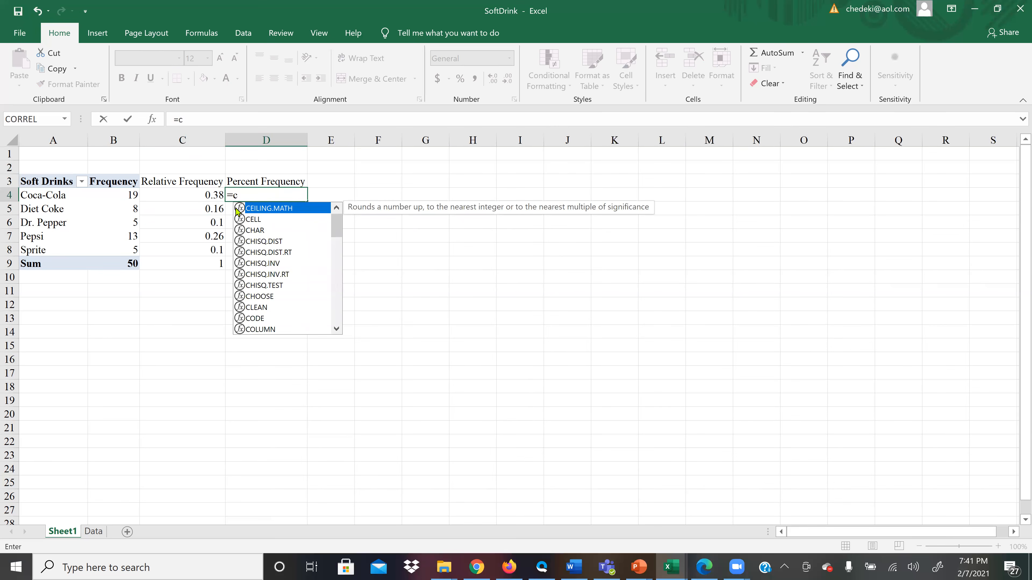
pyautogui.write('4')
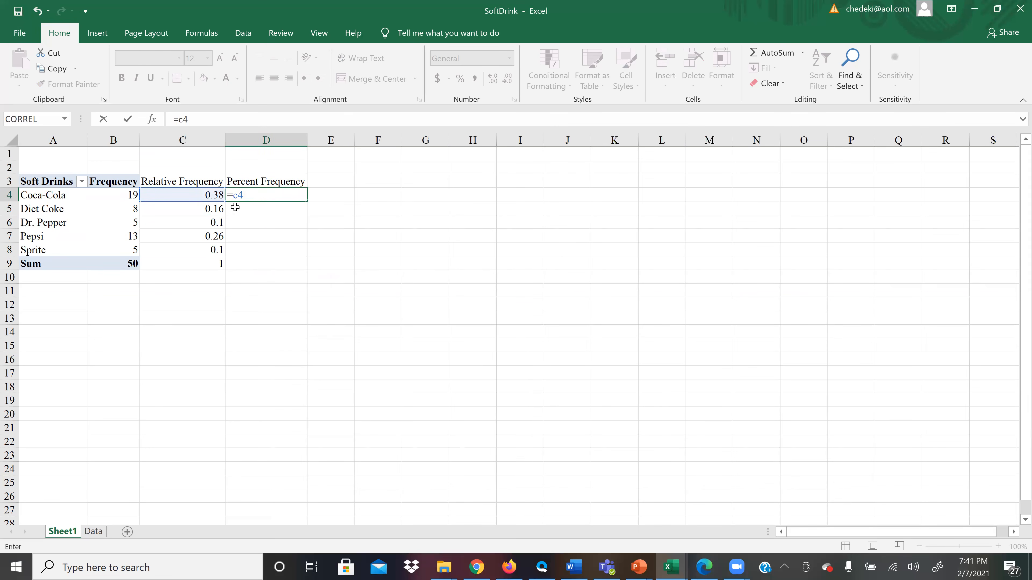
pyautogui.write('*100')
pyautogui.press('Return')
# Fill the percent frequency formula from D4 down to D8 and check the copied cells.
pyautogui.click(295, 195)
pyautogui.moveTo(307, 201); pyautogui.dragTo(314, 249)
pyautogui.click(295, 265)
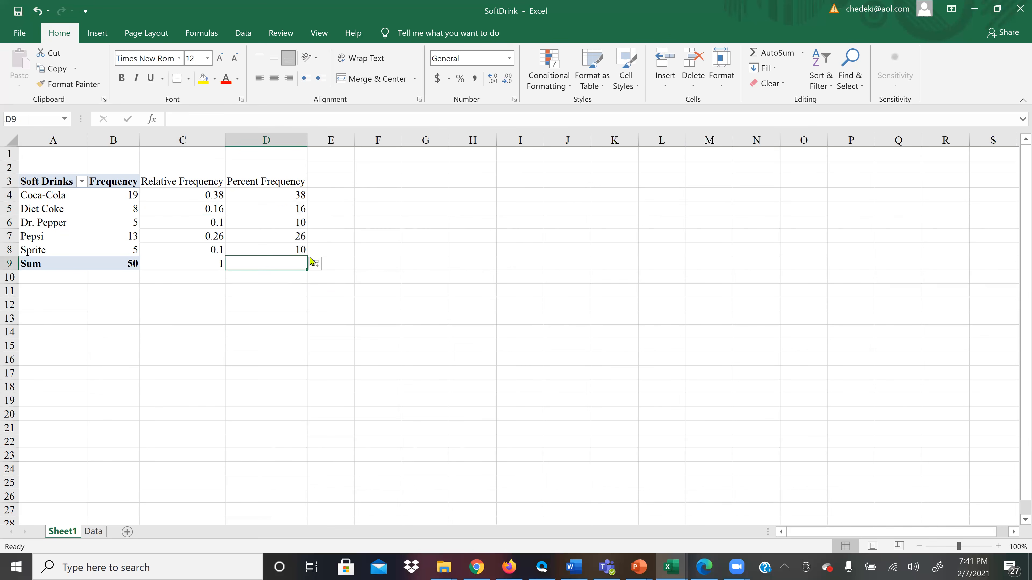
pyautogui.click(288, 192)
pyautogui.click(296, 249)
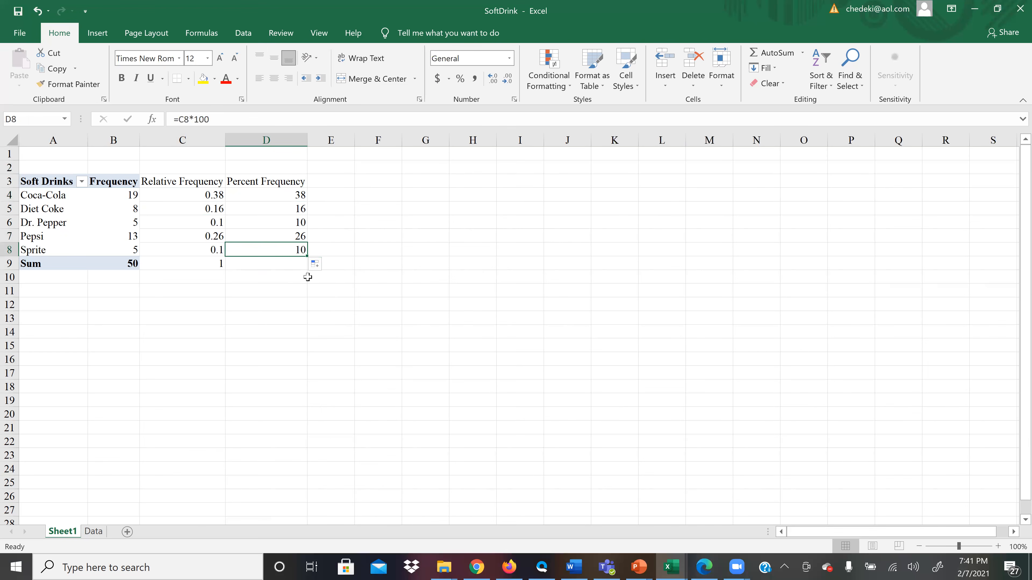
# Copy the SUM formula from C9 across into D9 to total the percent frequencies.
pyautogui.moveTo(304, 255); pyautogui.dragTo(306, 263)
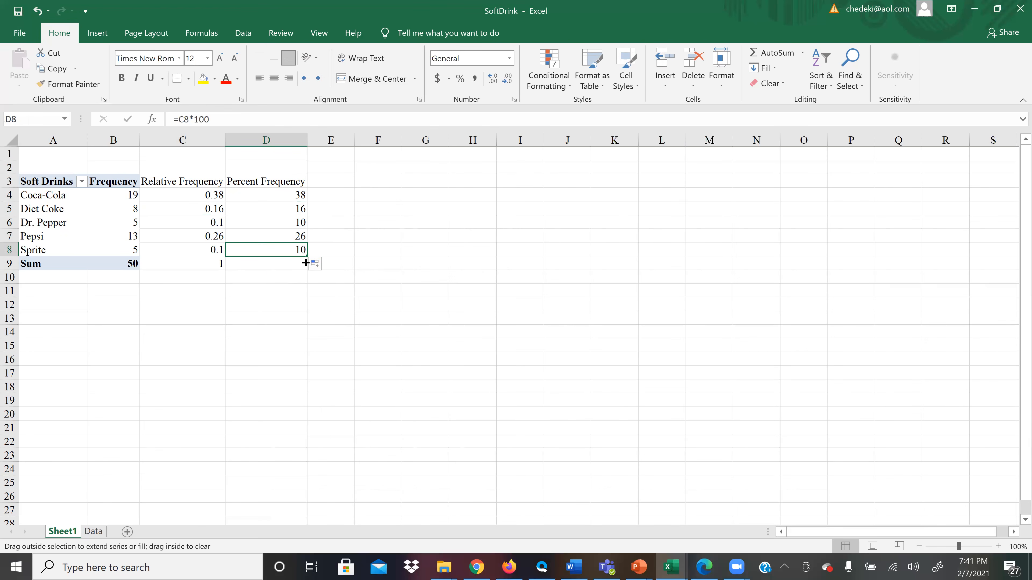
pyautogui.click(293, 264)
pyautogui.click(216, 263)
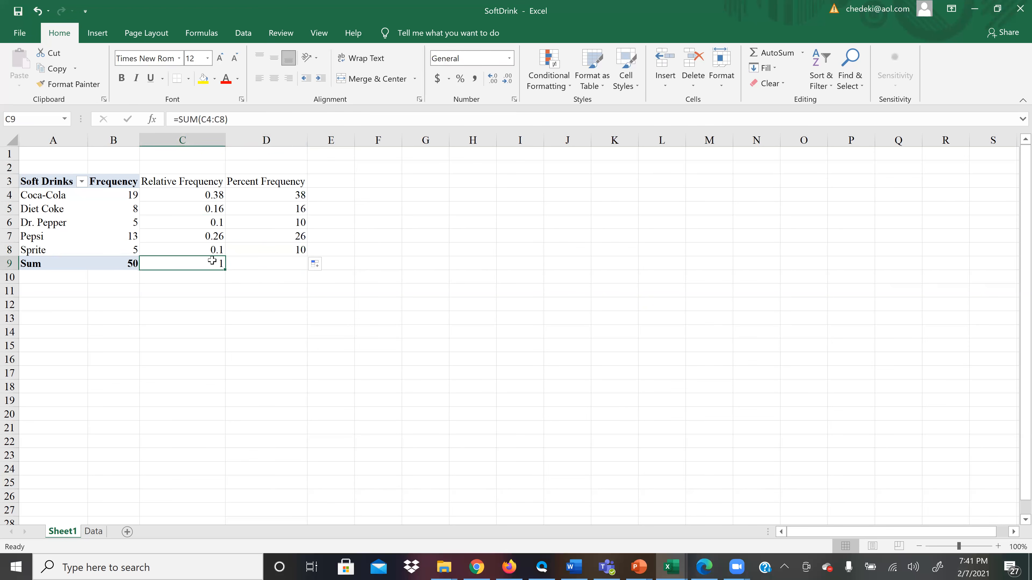
pyautogui.moveTo(224, 269); pyautogui.dragTo(291, 265)
pyautogui.click(296, 311)
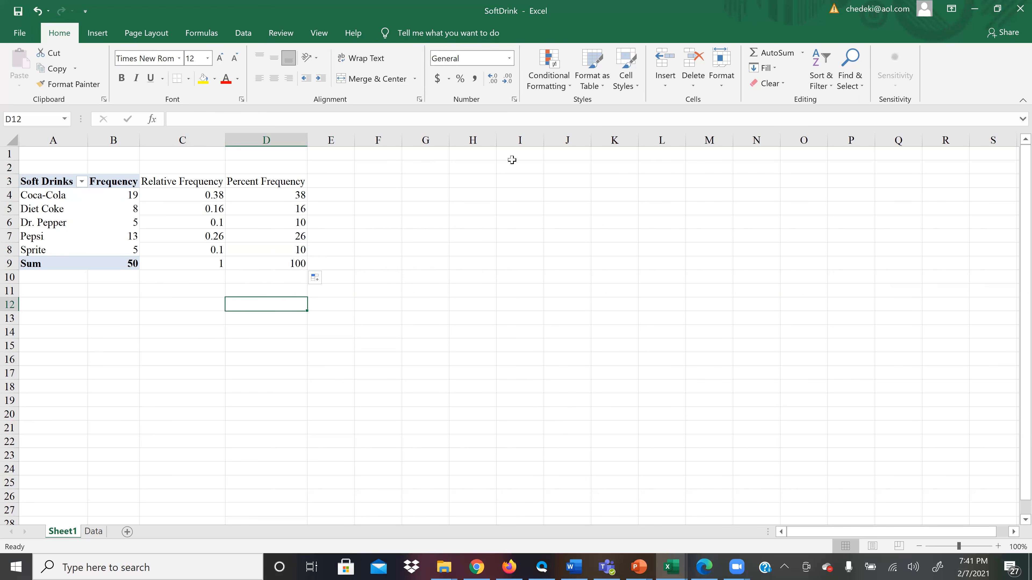
pyautogui.click(98, 35)
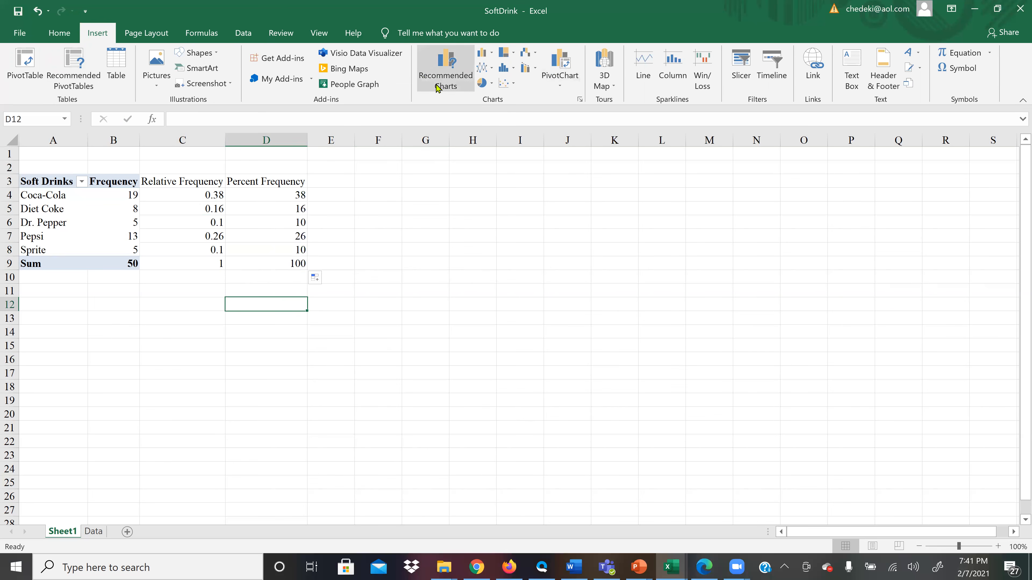
pyautogui.click(439, 70)
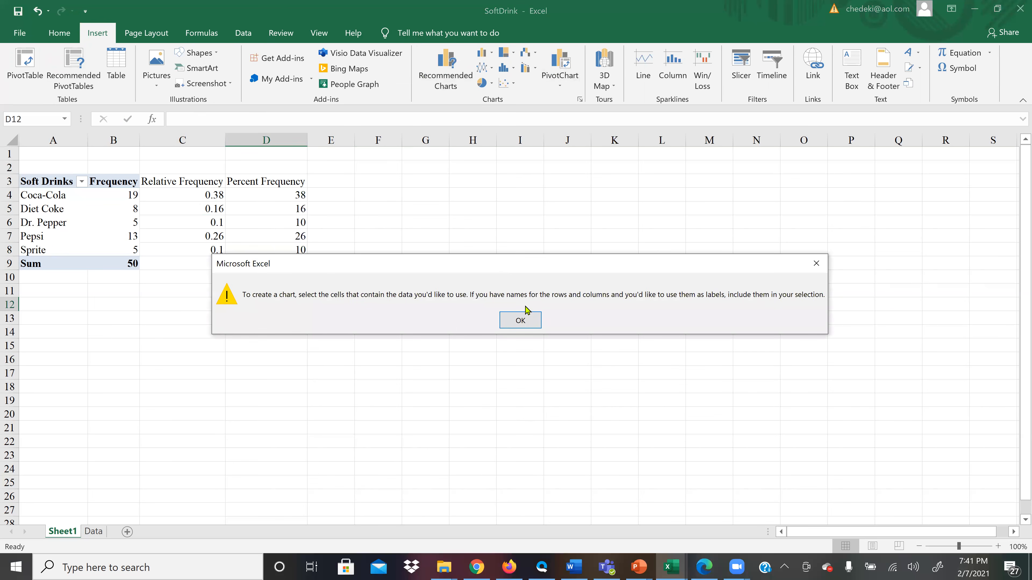
pyautogui.click(520, 324)
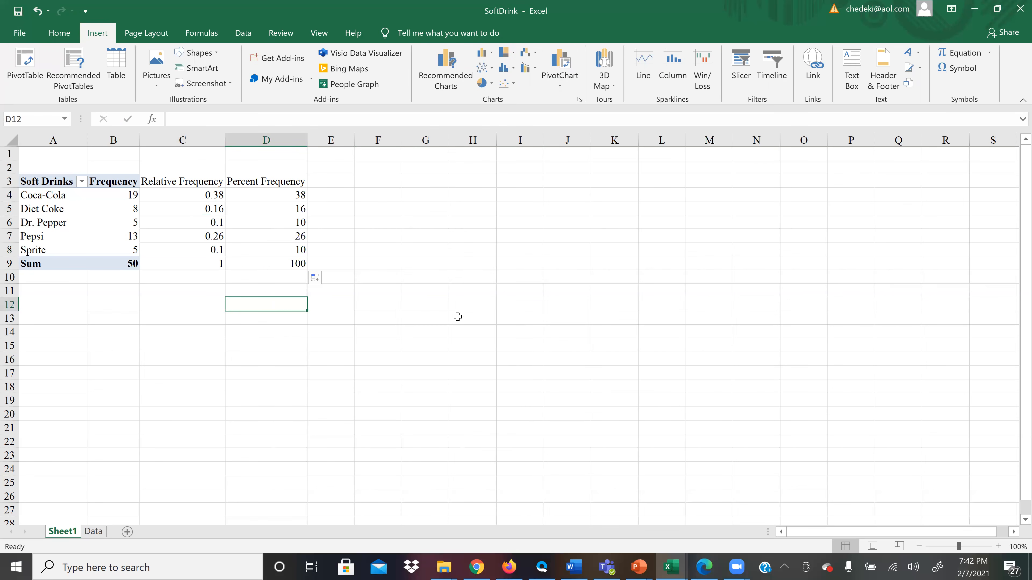
# Insert a Clustered Column chart of the soft drink frequencies in A4:B8 and move it clear of the table.
pyautogui.click(34, 193)
pyautogui.moveTo(71, 199); pyautogui.dragTo(99, 249)
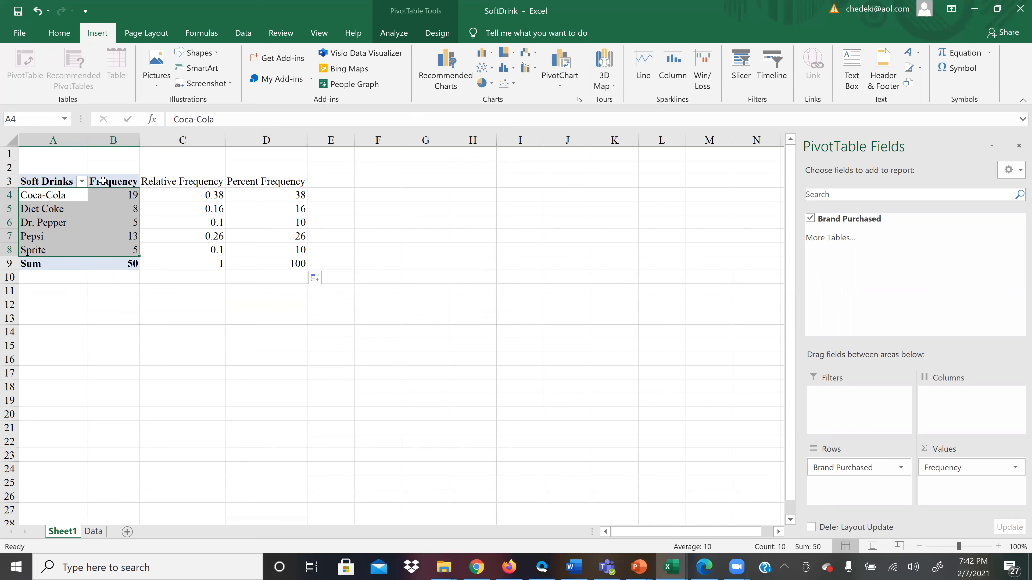
pyautogui.click(446, 77)
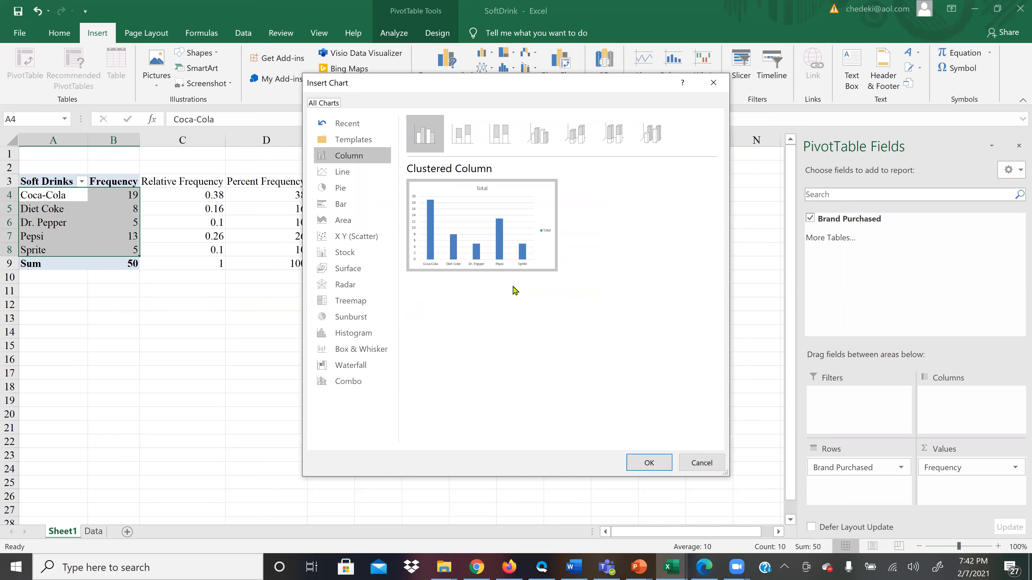
pyautogui.click(340, 204)
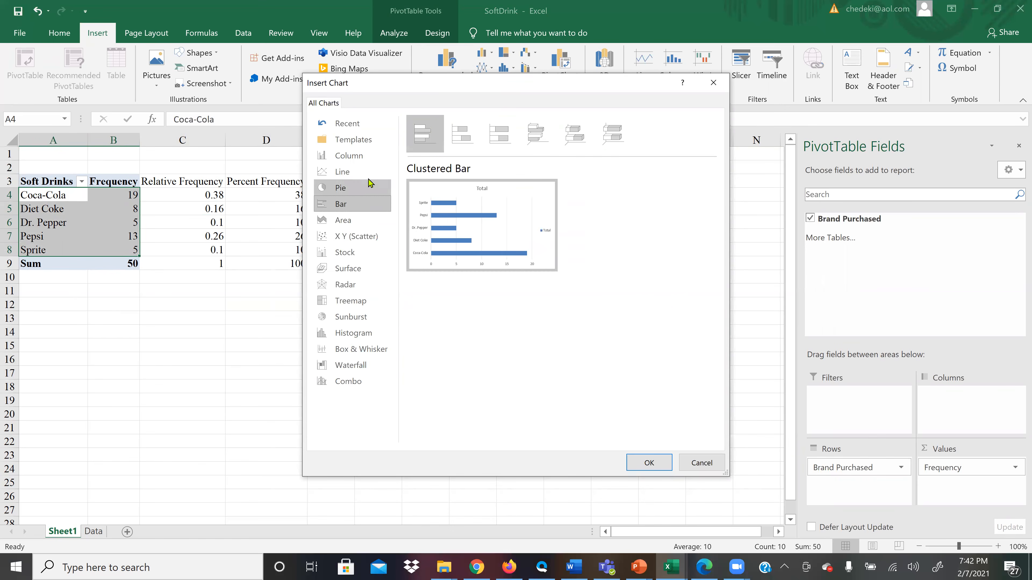
pyautogui.click(354, 157)
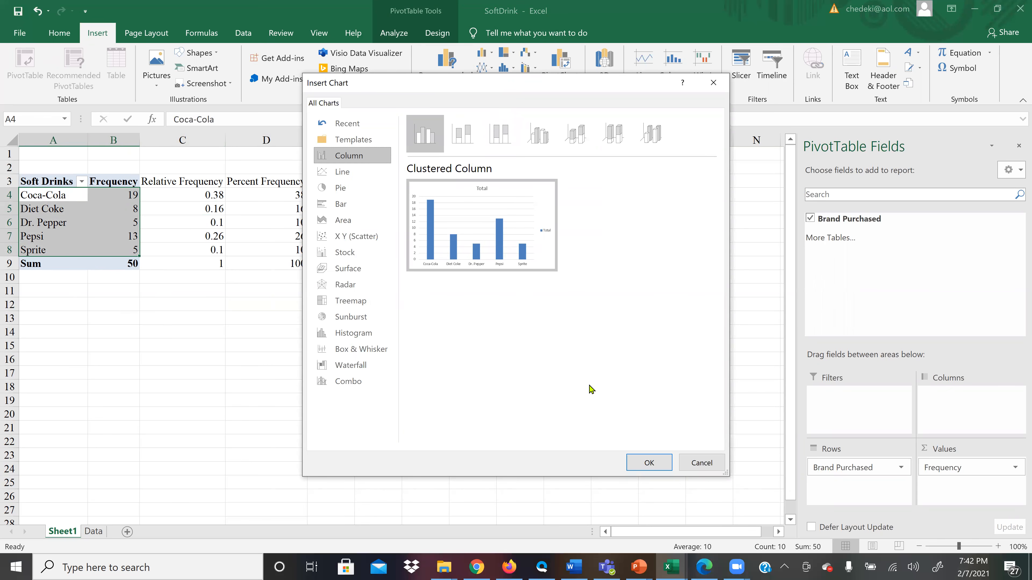
pyautogui.click(658, 464)
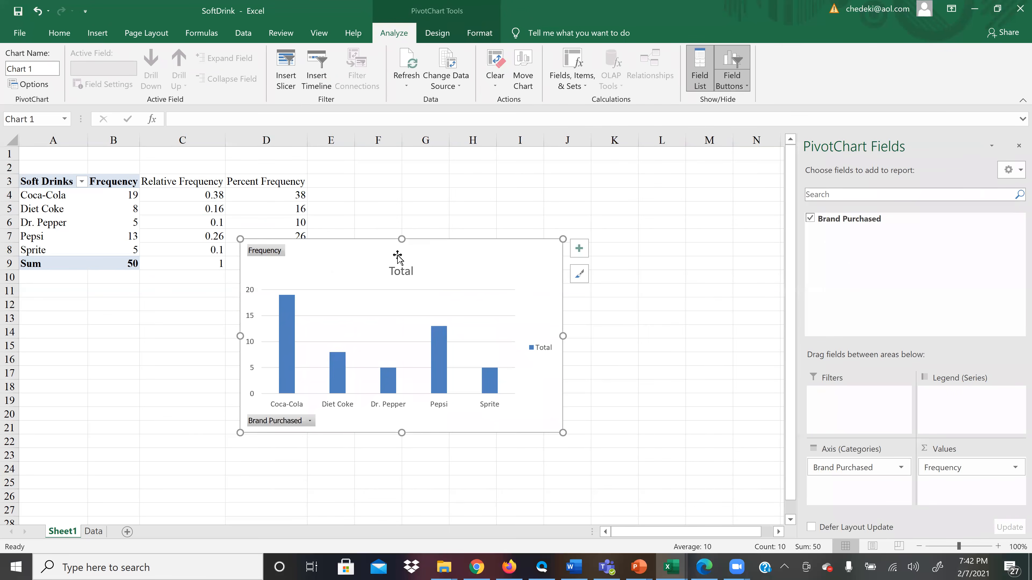
pyautogui.moveTo(376, 258)
pyautogui.mouseDown()
pyautogui.moveTo(438, 261)
pyautogui.moveTo(481, 248)
pyautogui.mouseUp()
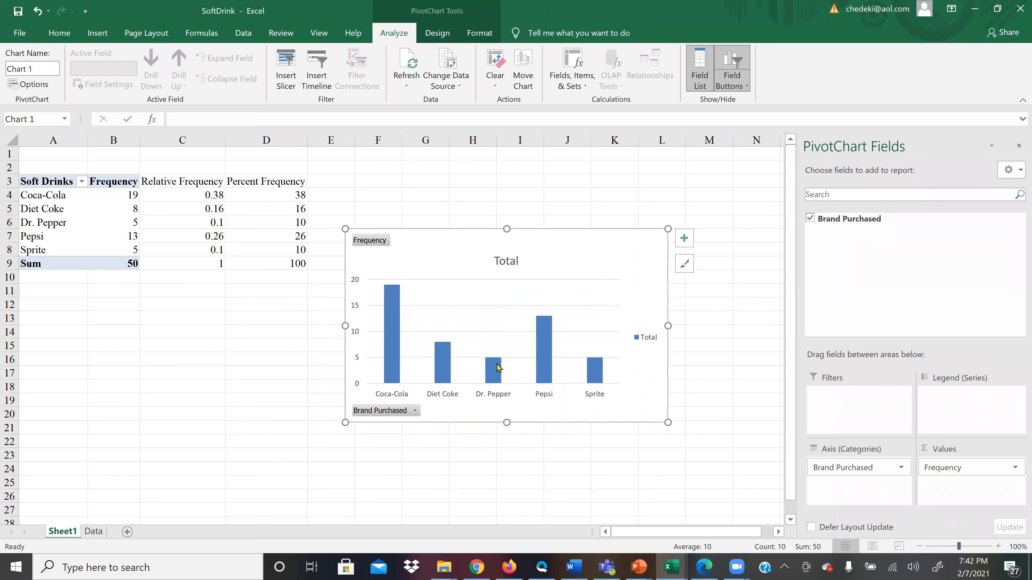
# Replace the column chart's title text with "Frequency Table for Soft Dring".
pyautogui.doubleClick(502, 262)
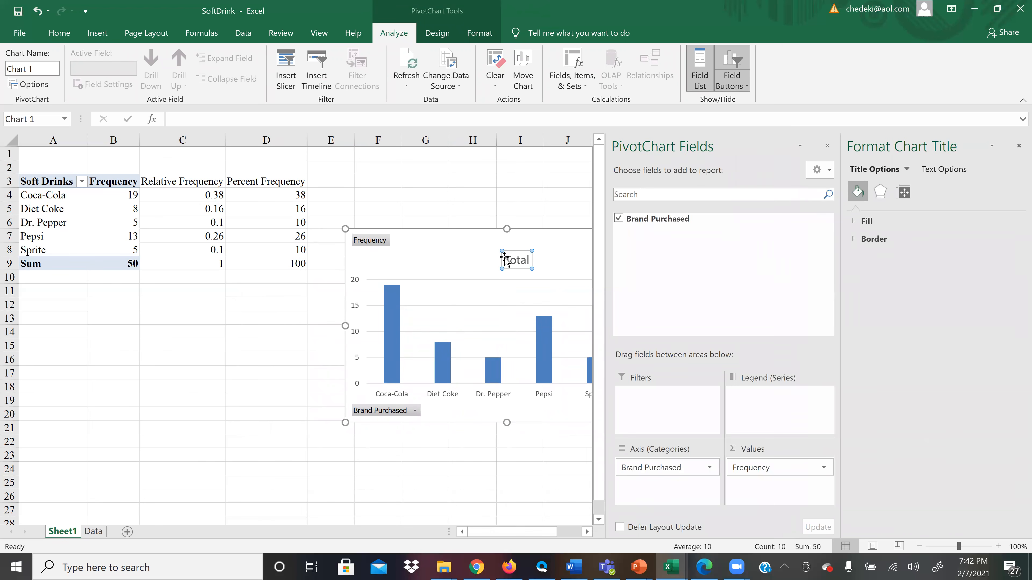
pyautogui.moveTo(503, 260); pyautogui.dragTo(530, 257)
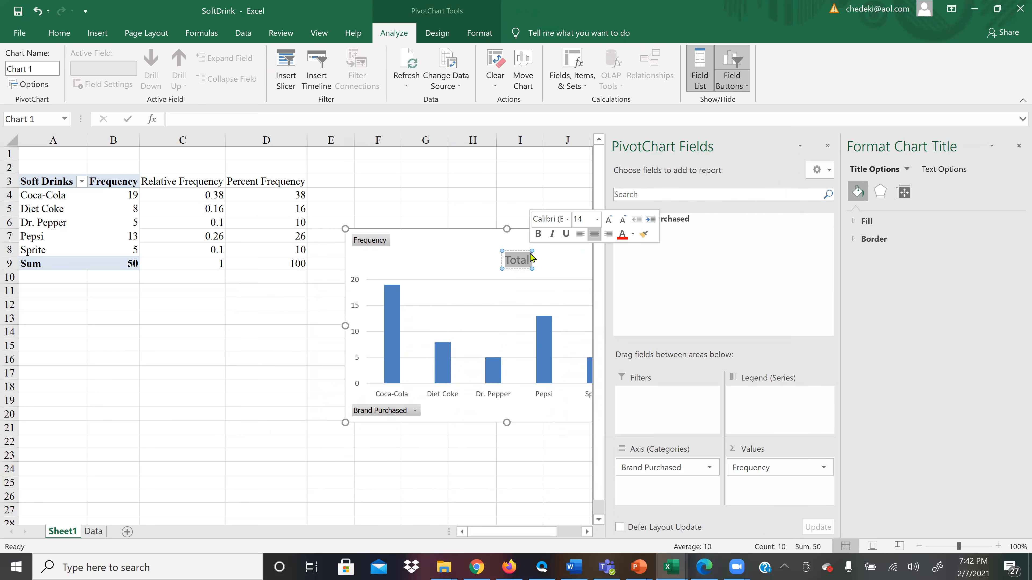
pyautogui.write('Frequency')
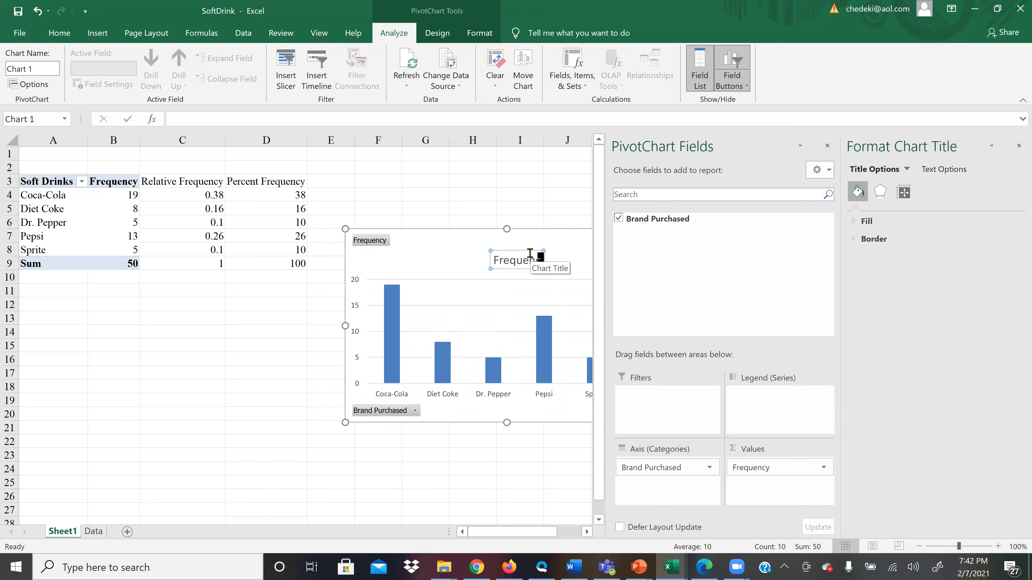
pyautogui.write(' Tab')
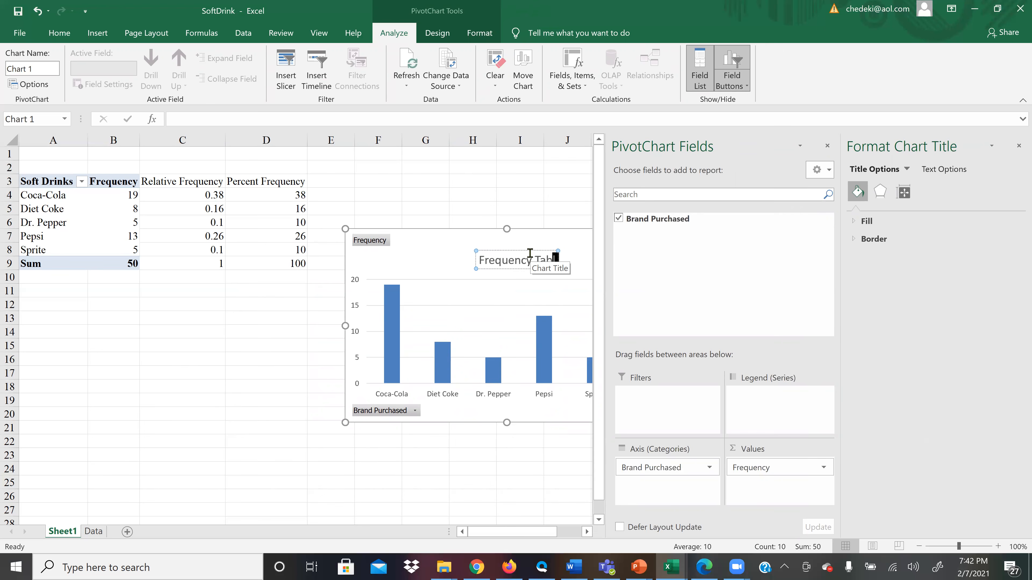
pyautogui.write('le for So')
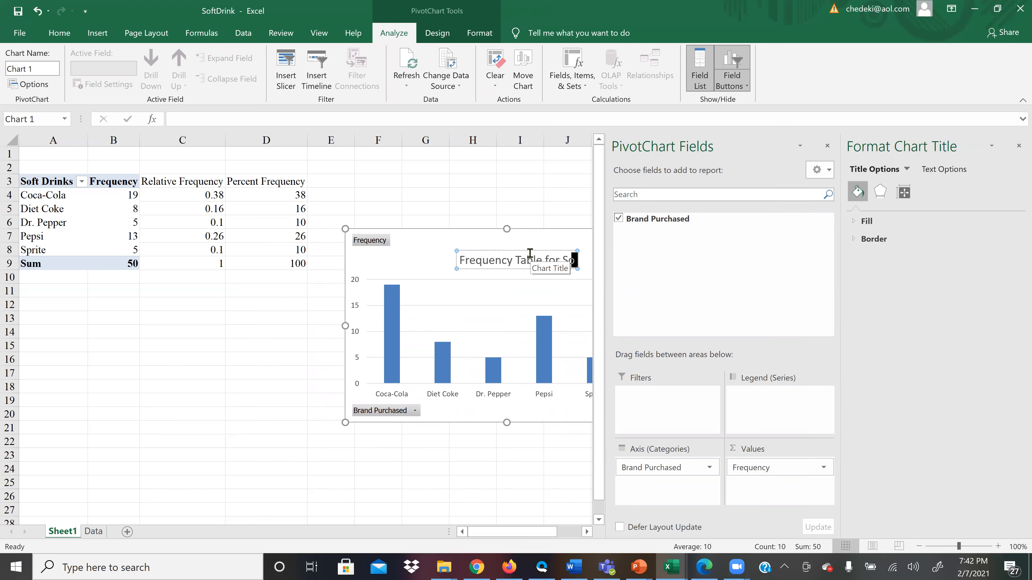
pyautogui.write('ft Drink')
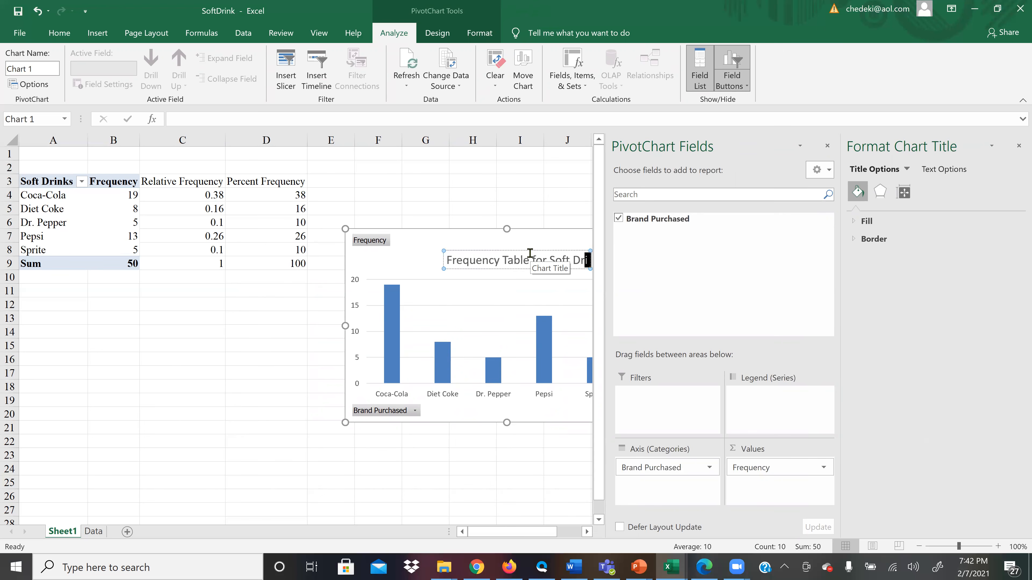
# Close the chart formatting pane and move the chart beside the table, covering about columns G to N and rows 1 to 15.
pyautogui.moveTo(417, 245); pyautogui.dragTo(308, 297)
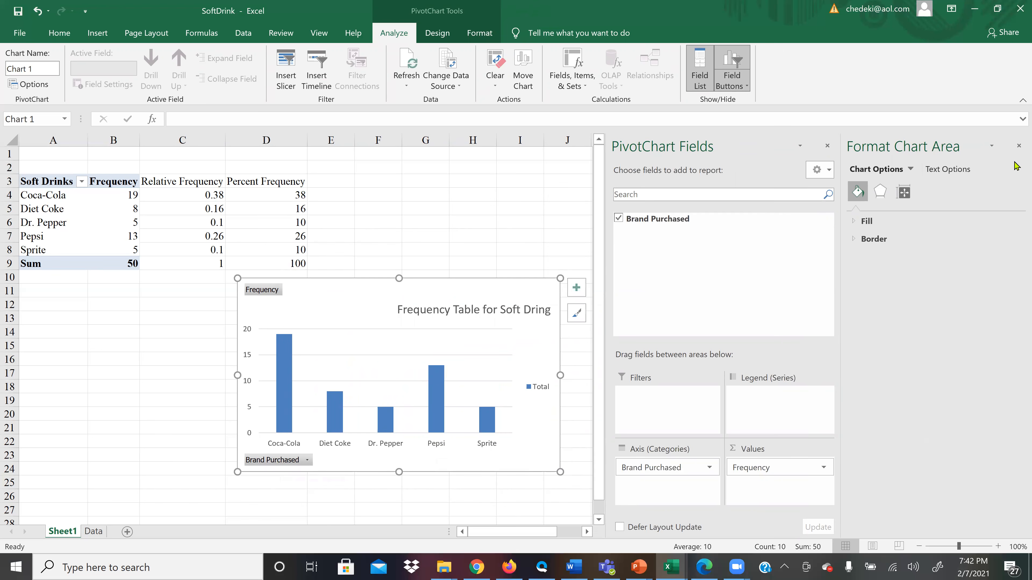
pyautogui.click(1018, 146)
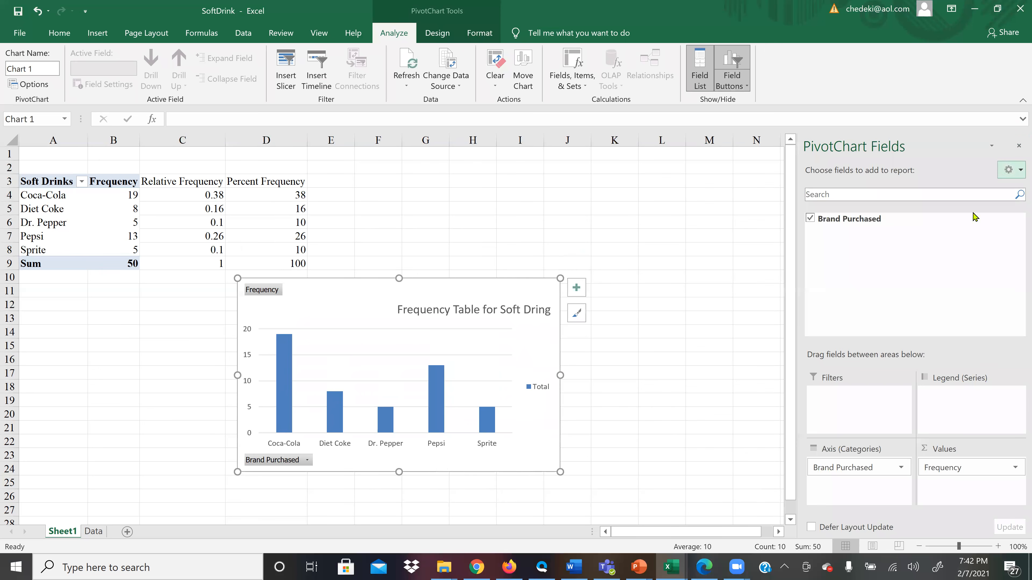
pyautogui.moveTo(430, 288); pyautogui.dragTo(623, 160)
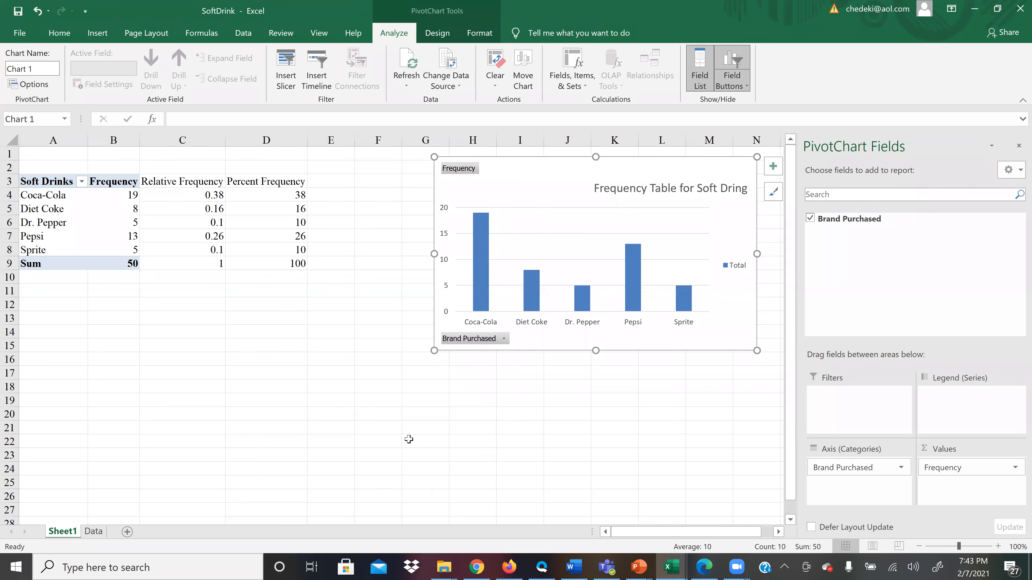